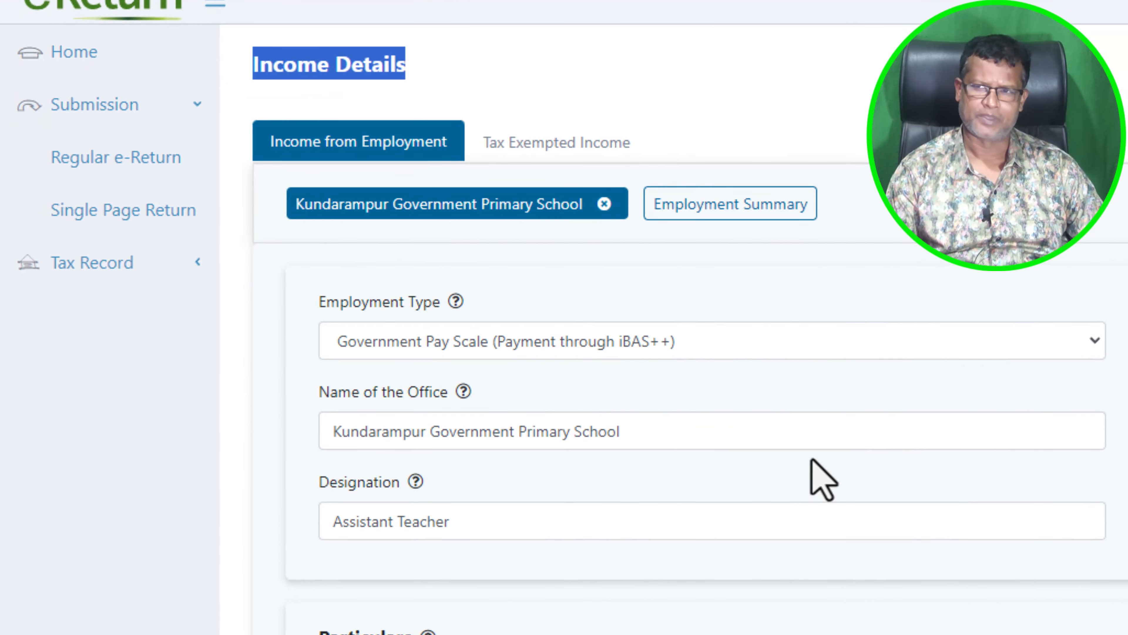
Review the Employment Type options for the Kundarampur Government Primary School entry in the income details.
scroll(598, 417, "down", 10)
scroll(600, 418, "up", 10)
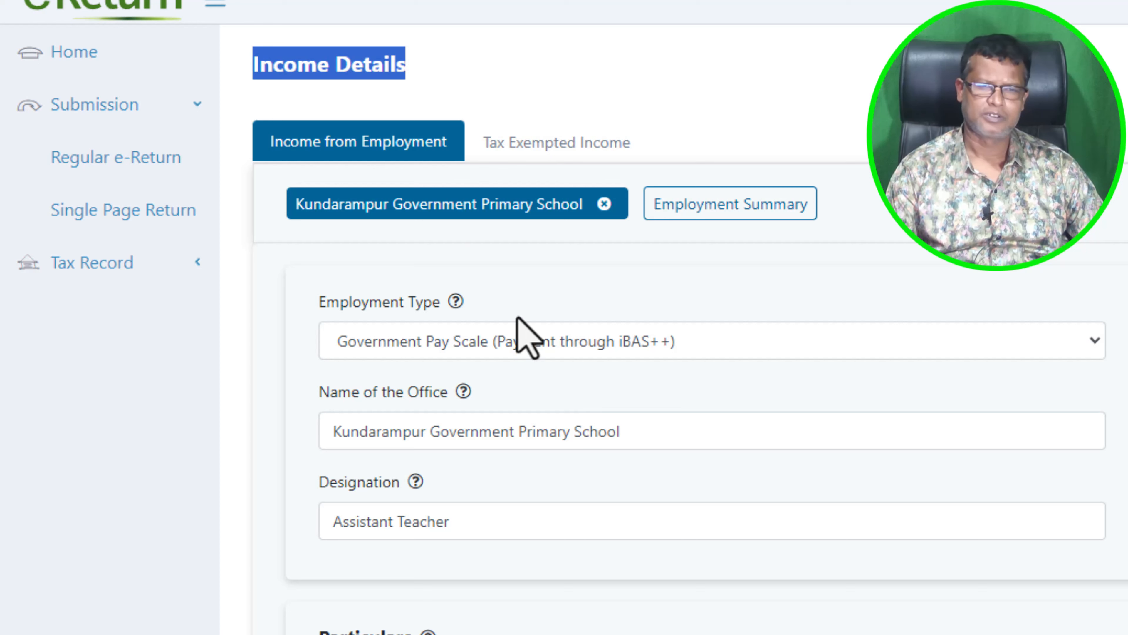
left_click(719, 36)
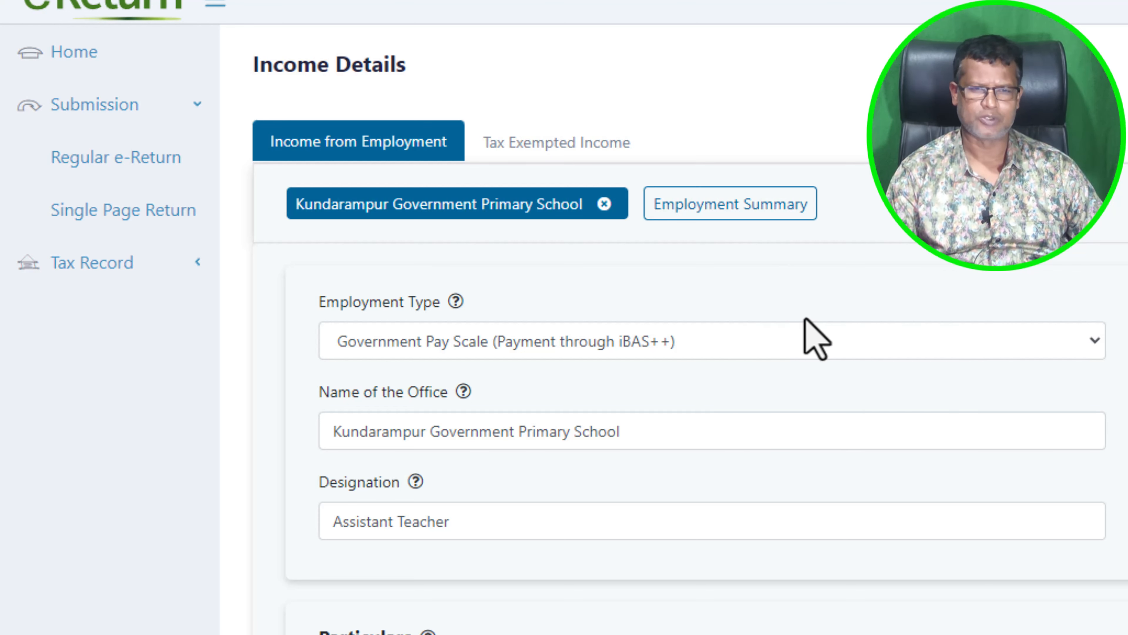
scroll(806, 338, "down", 2)
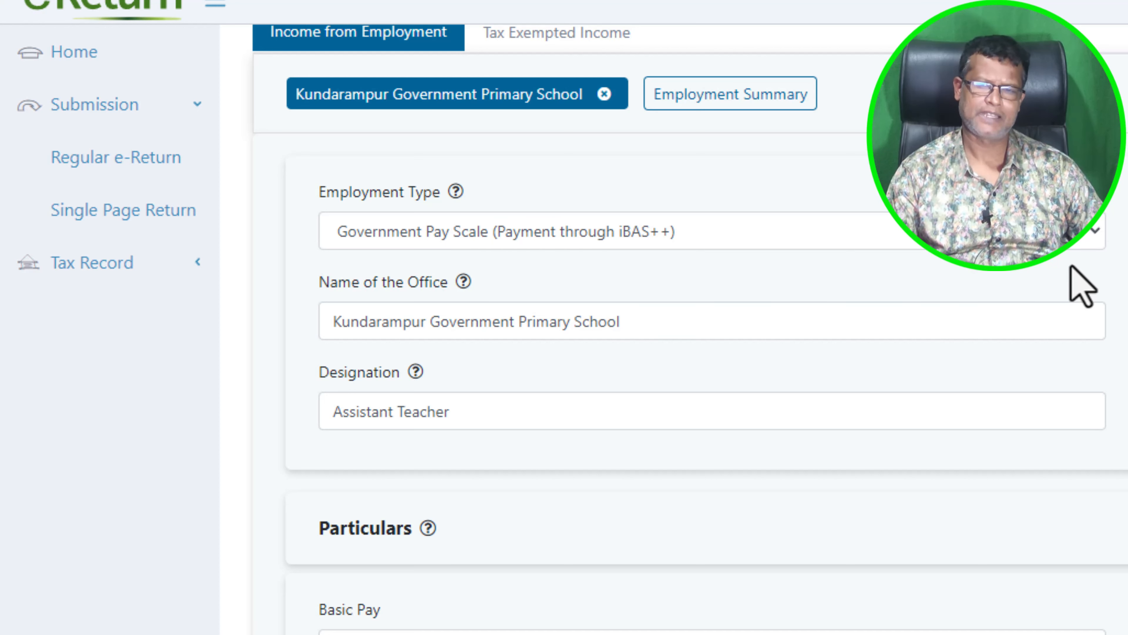
left_click(1094, 233)
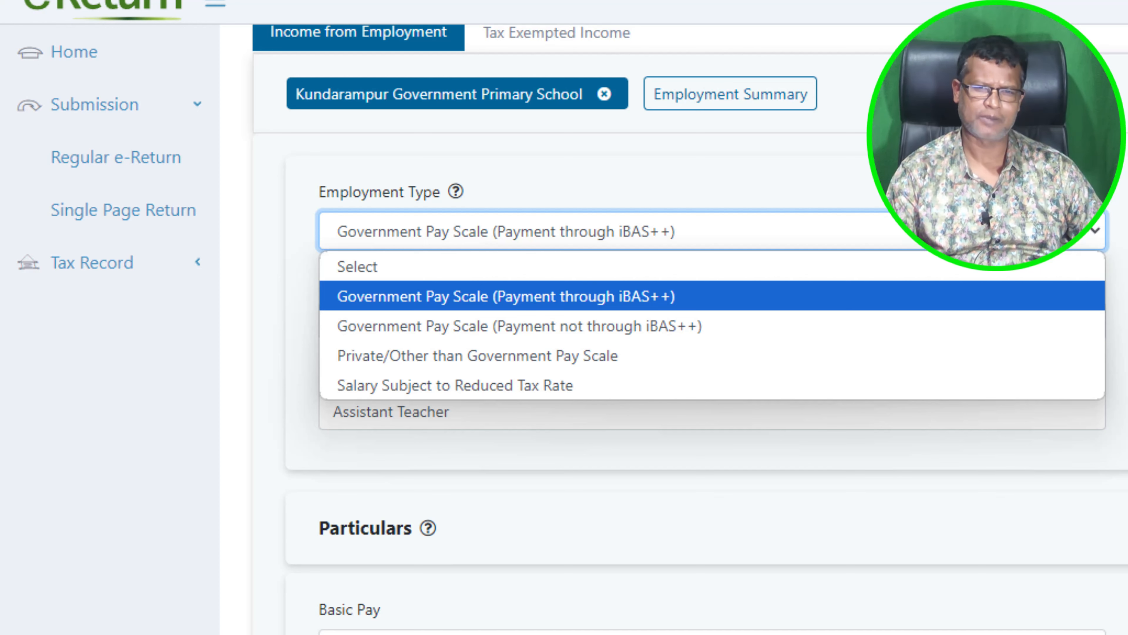
left_click(815, 222)
left_click(760, 232)
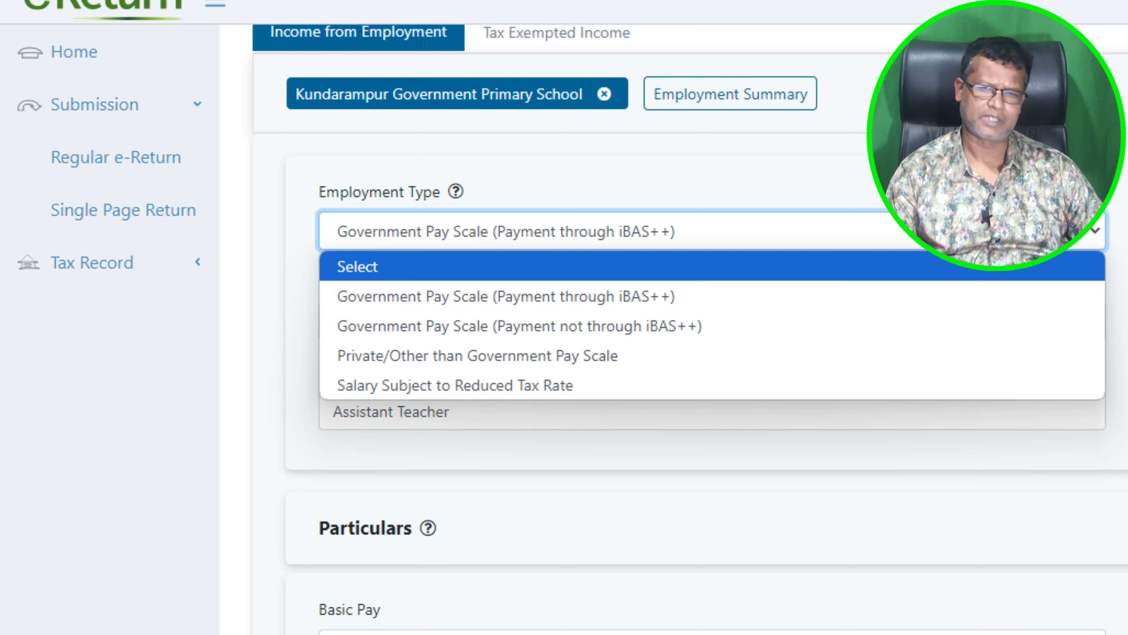
left_click(955, 178)
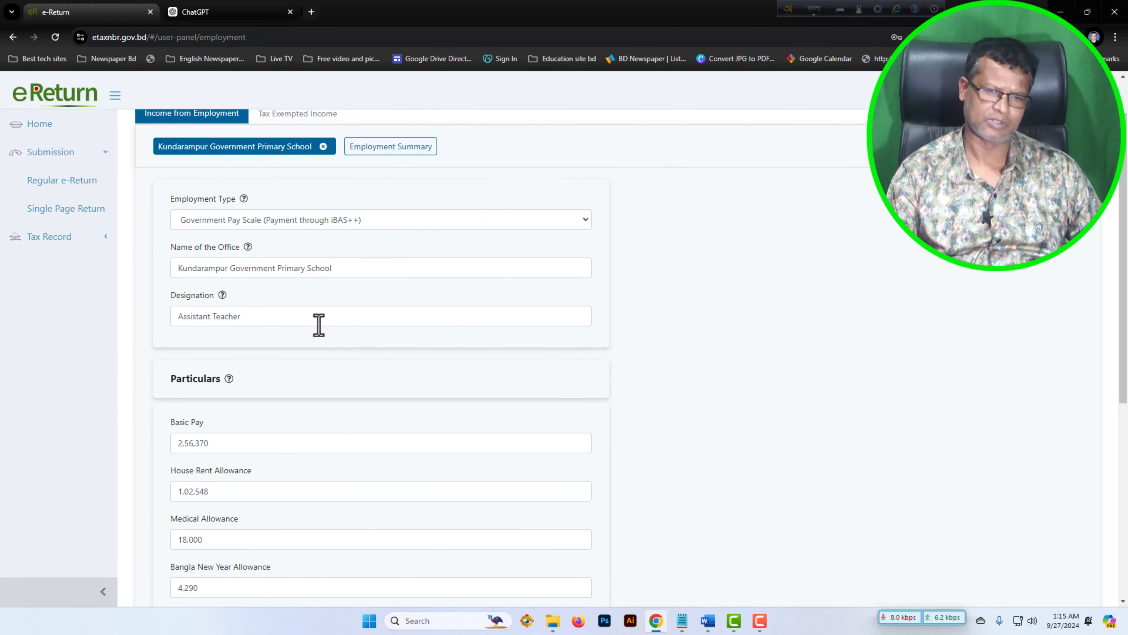
Examine the salary particulars from Basic Pay through Tiffin Allowance in the employment income form.
scroll(319, 325, "down", 4)
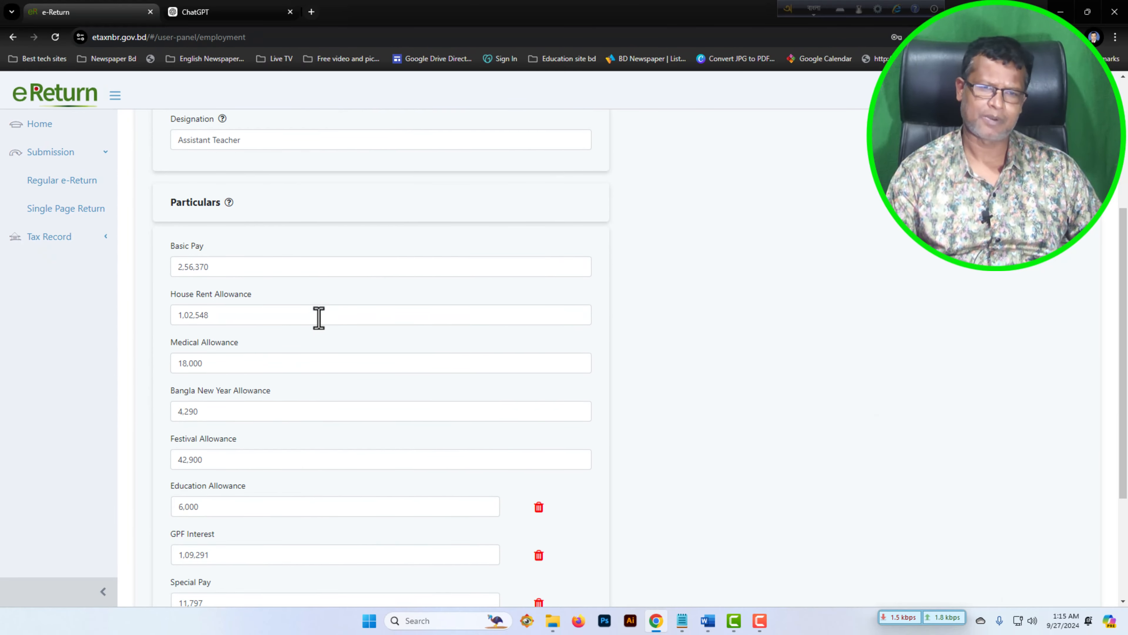
scroll(328, 245, "up", 5)
scroll(329, 267, "down", 8)
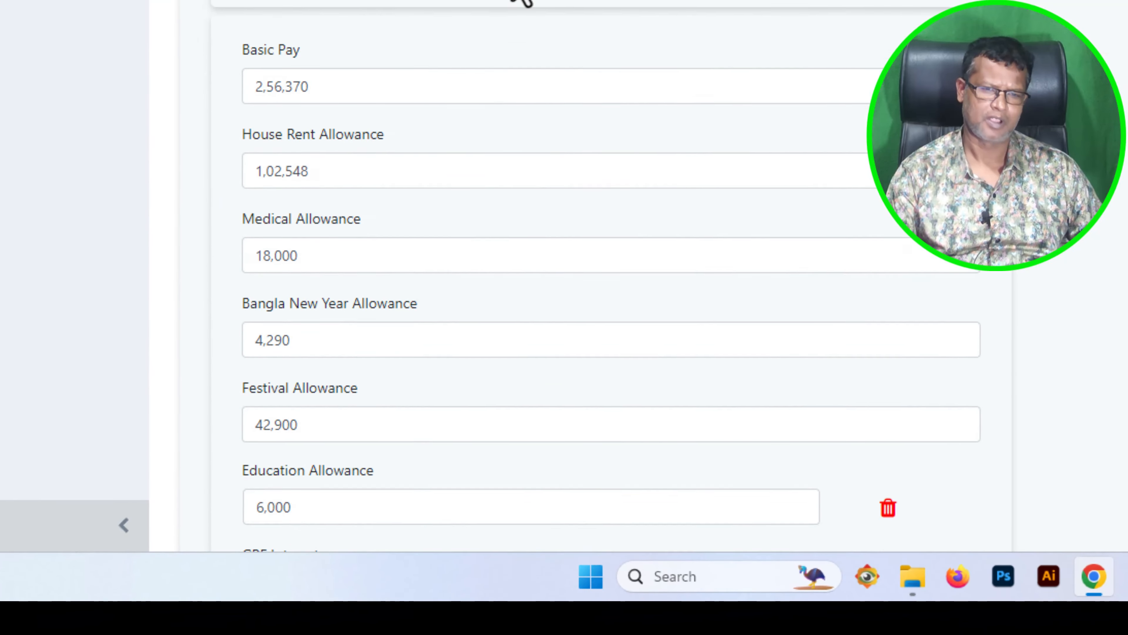
scroll(578, 276, "down", 3)
scroll(578, 276, "up", 11)
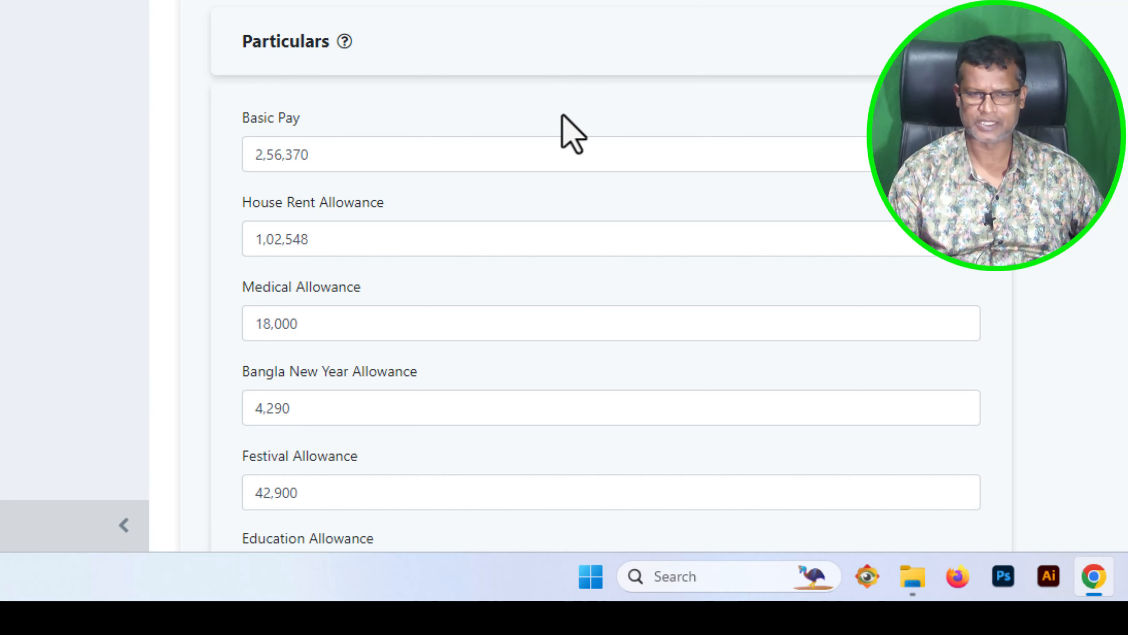
scroll(489, 71, "down", 4)
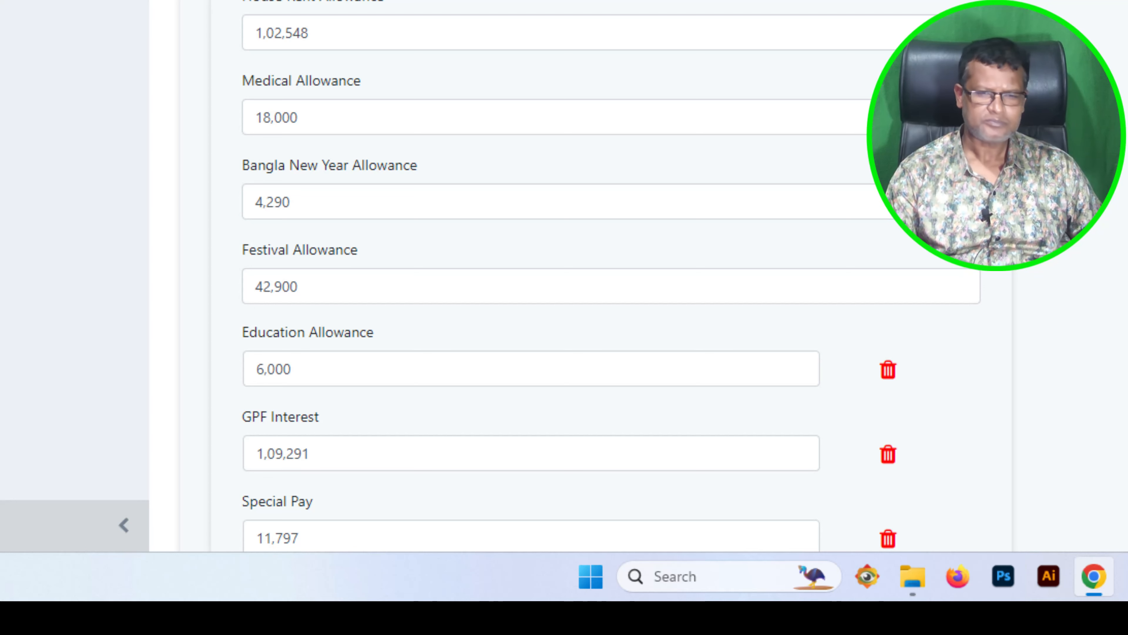
scroll(522, 45, "up", 3)
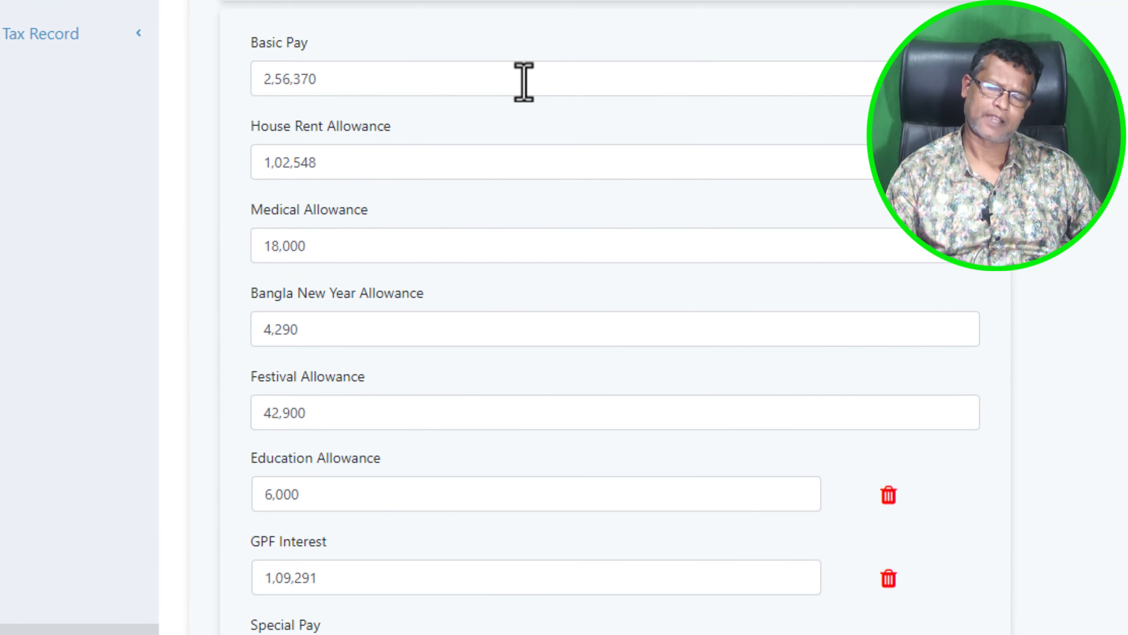
scroll(525, 81, "up", 2)
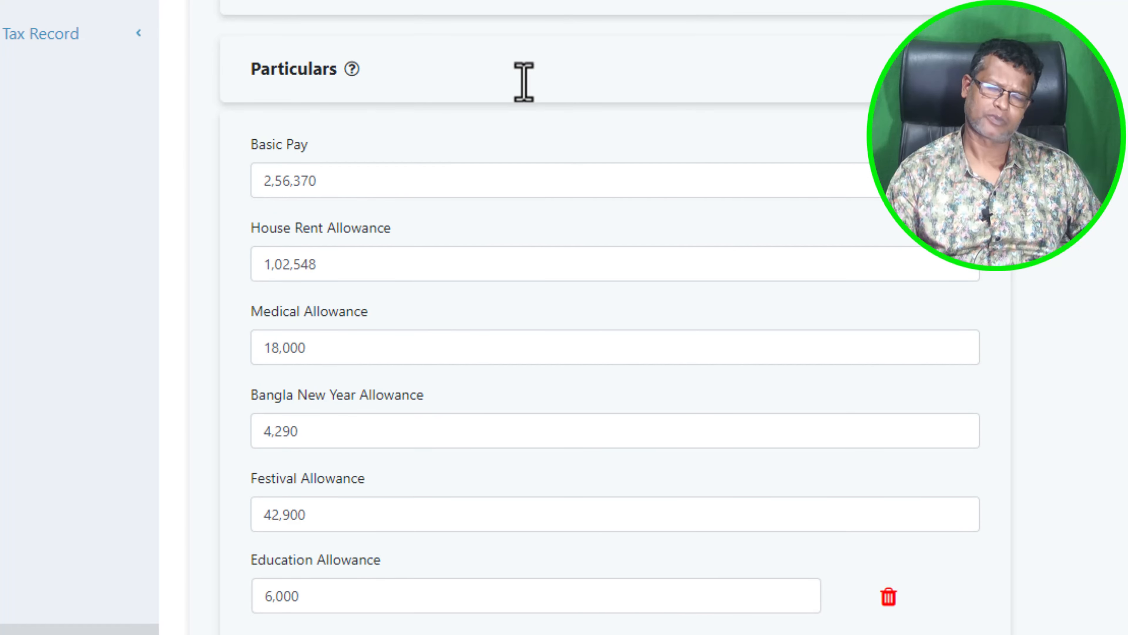
scroll(584, 371, "down", 7)
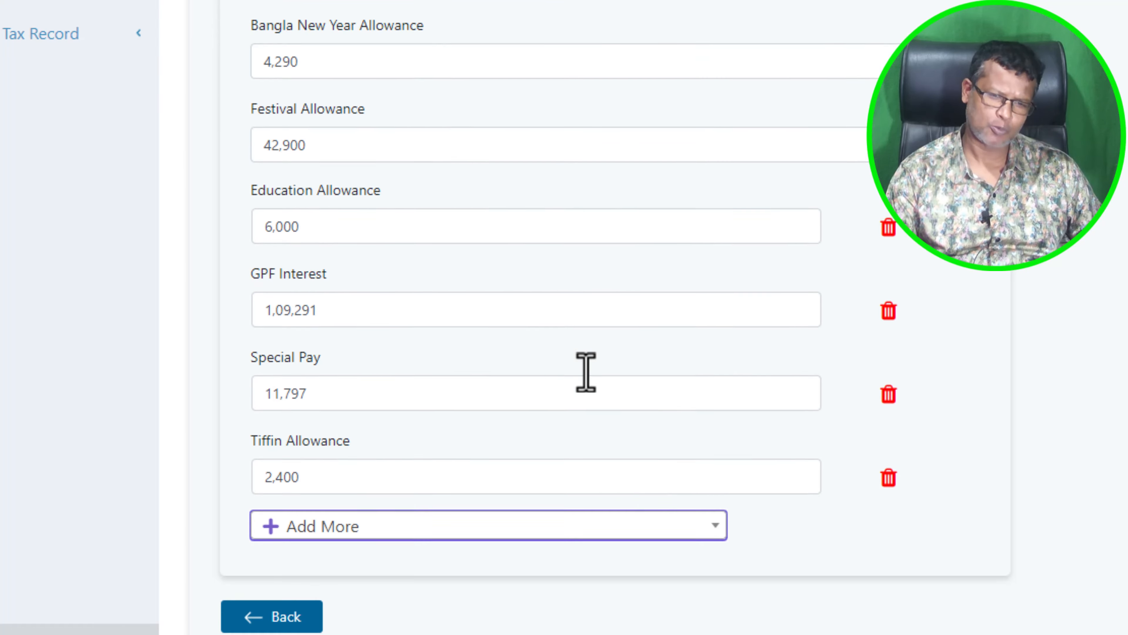
scroll(584, 368, "up", 10)
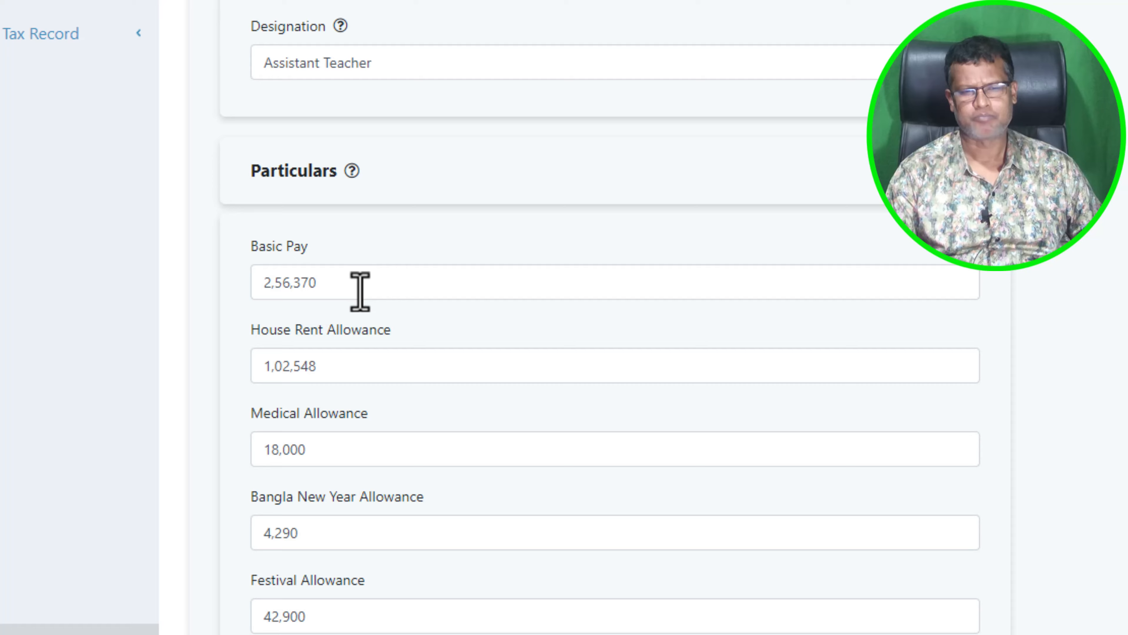
scroll(359, 290, "down", 2)
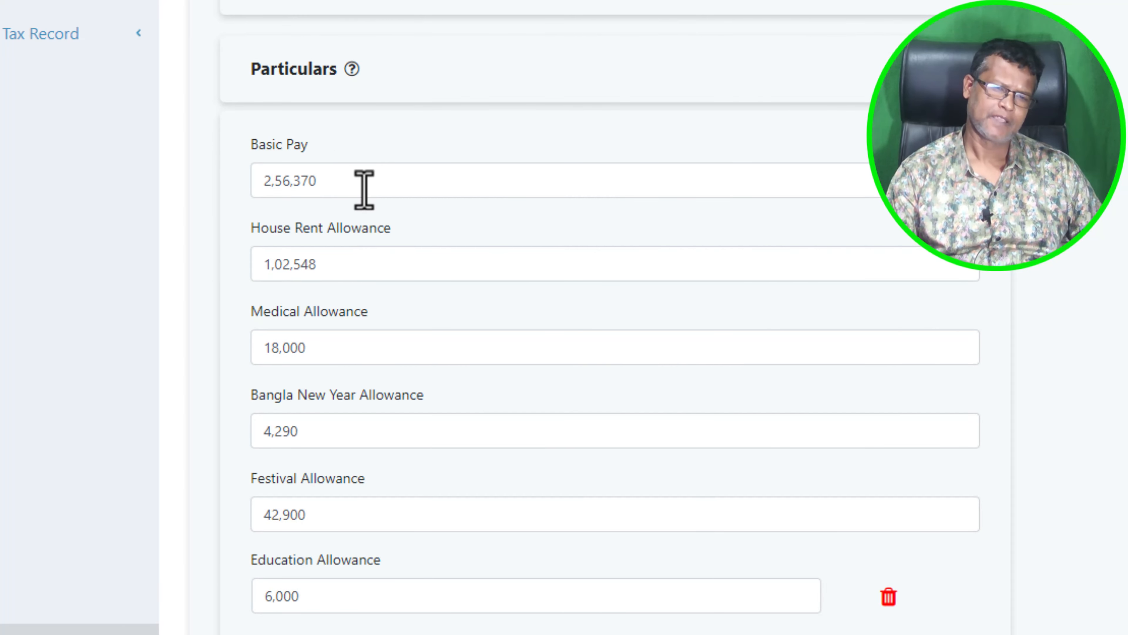
scroll(369, 186, "down", 2)
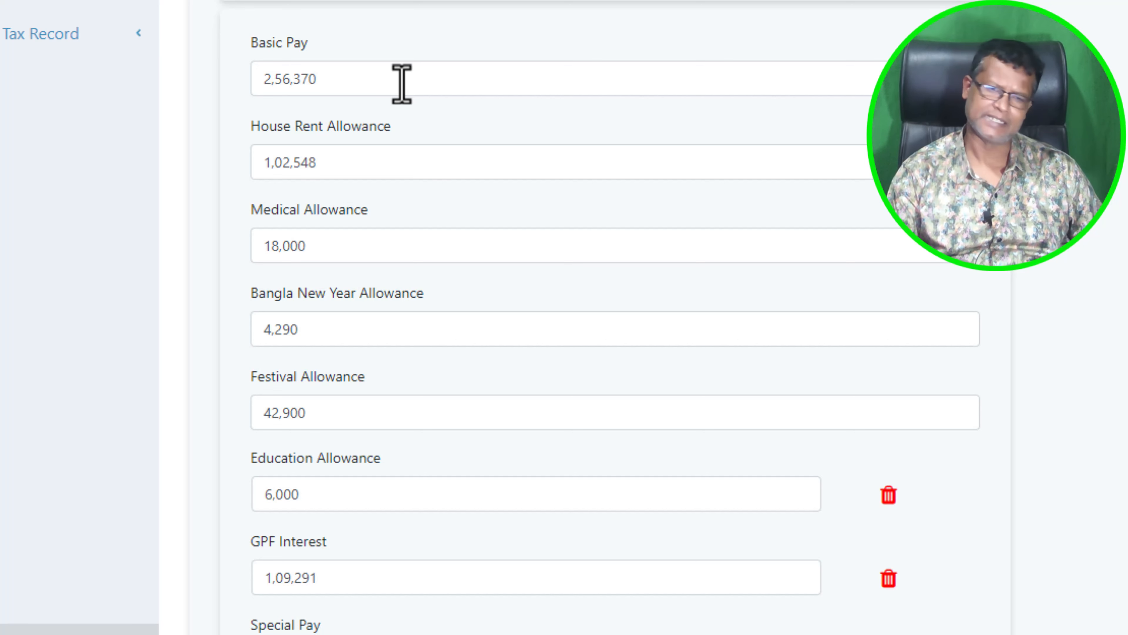
scroll(553, 378, "down", 5)
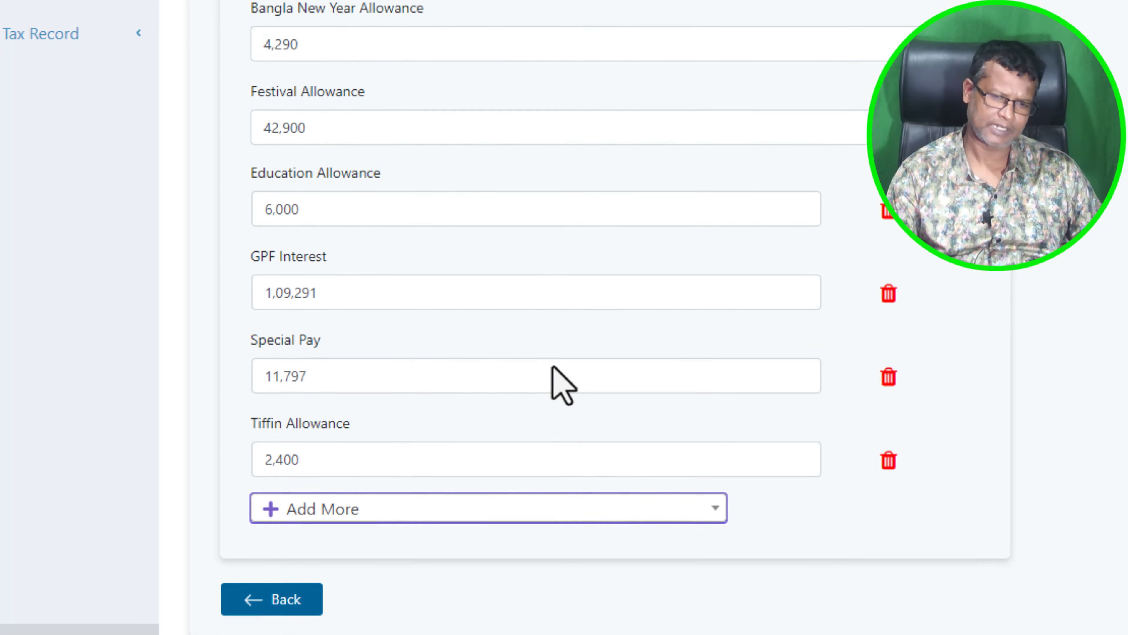
scroll(553, 369, "up", 5)
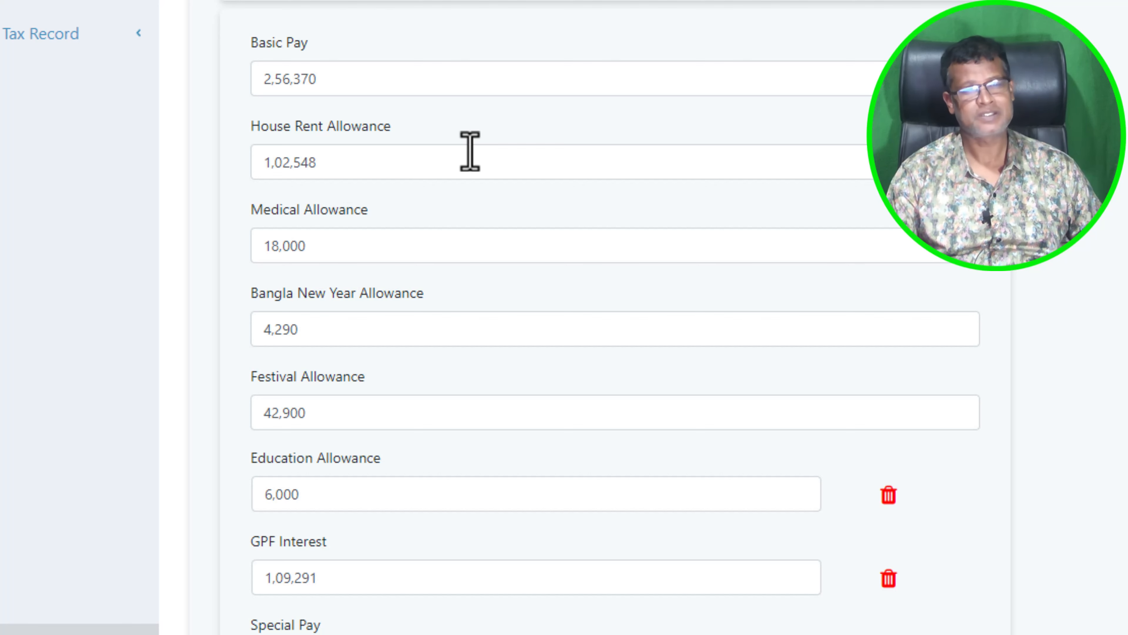
scroll(469, 151, "down", 5)
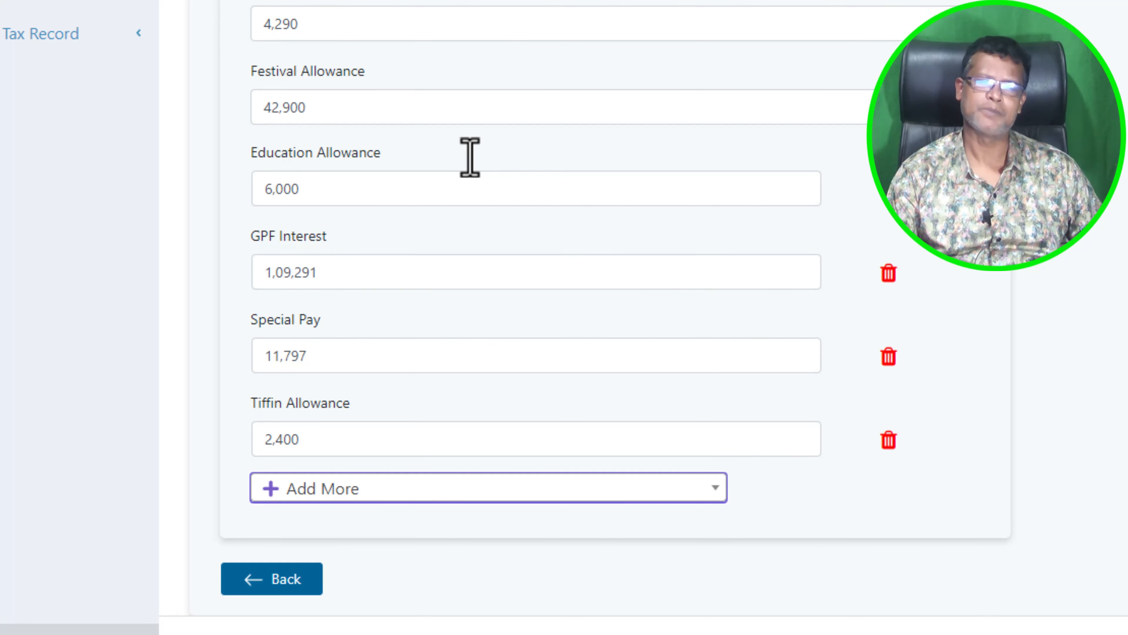
scroll(469, 156, "up", 7)
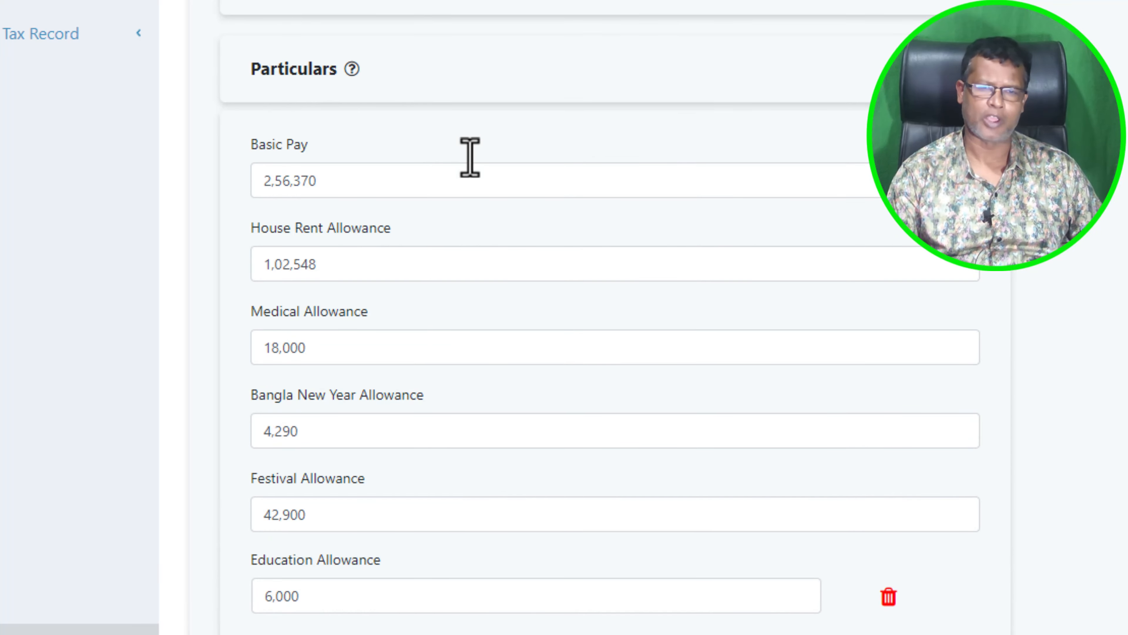
scroll(396, 161, "down", 2)
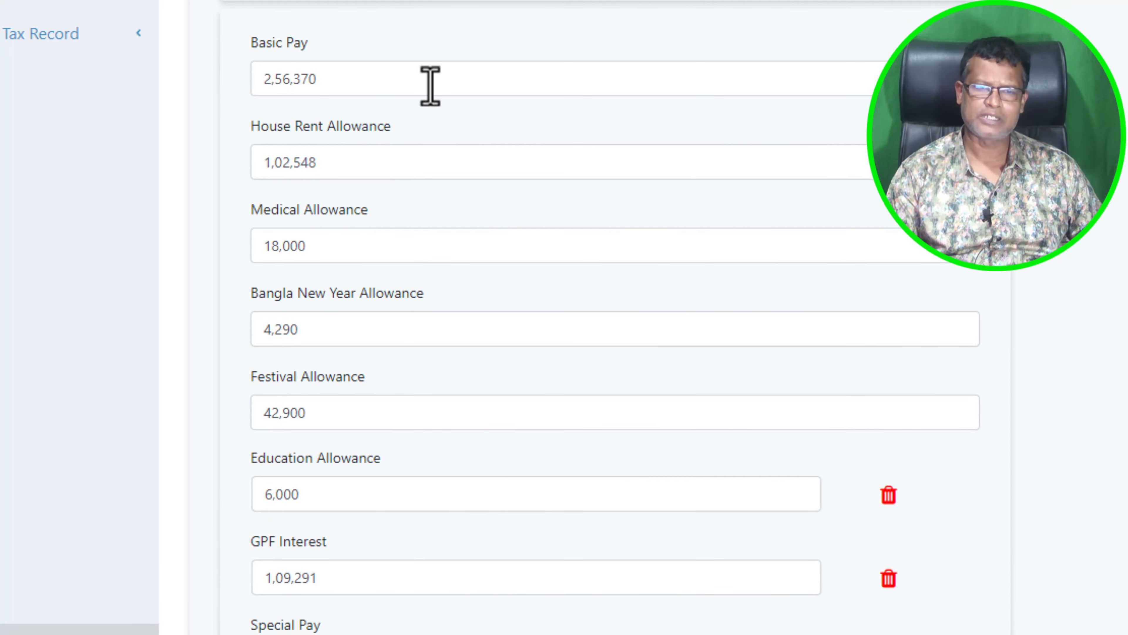
scroll(443, 82, "down", 2)
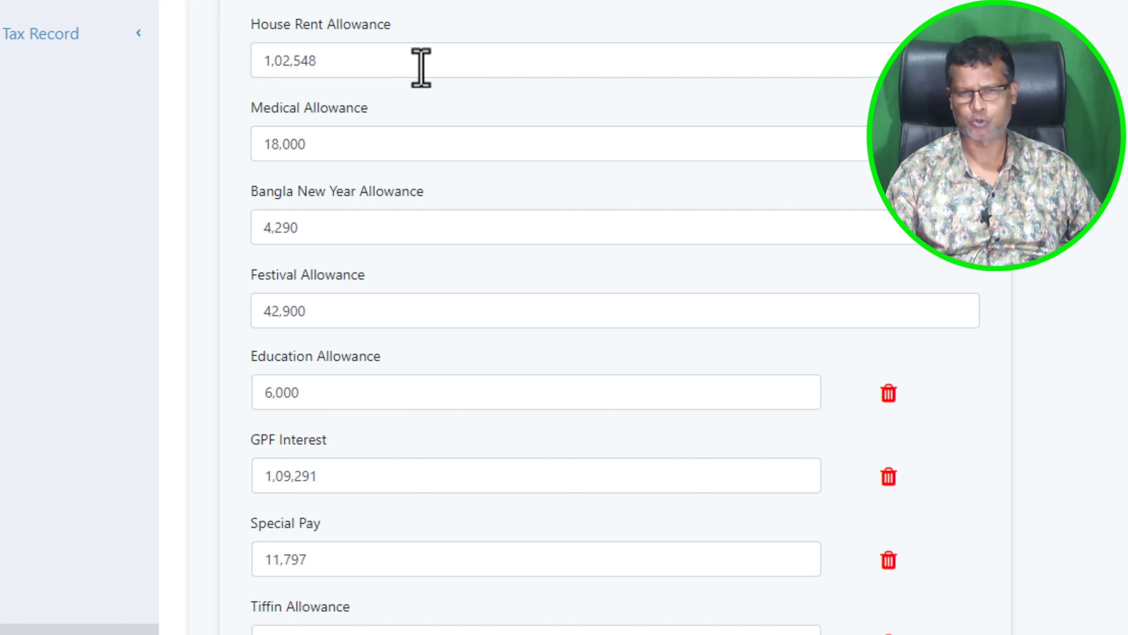
scroll(422, 67, "down", 2)
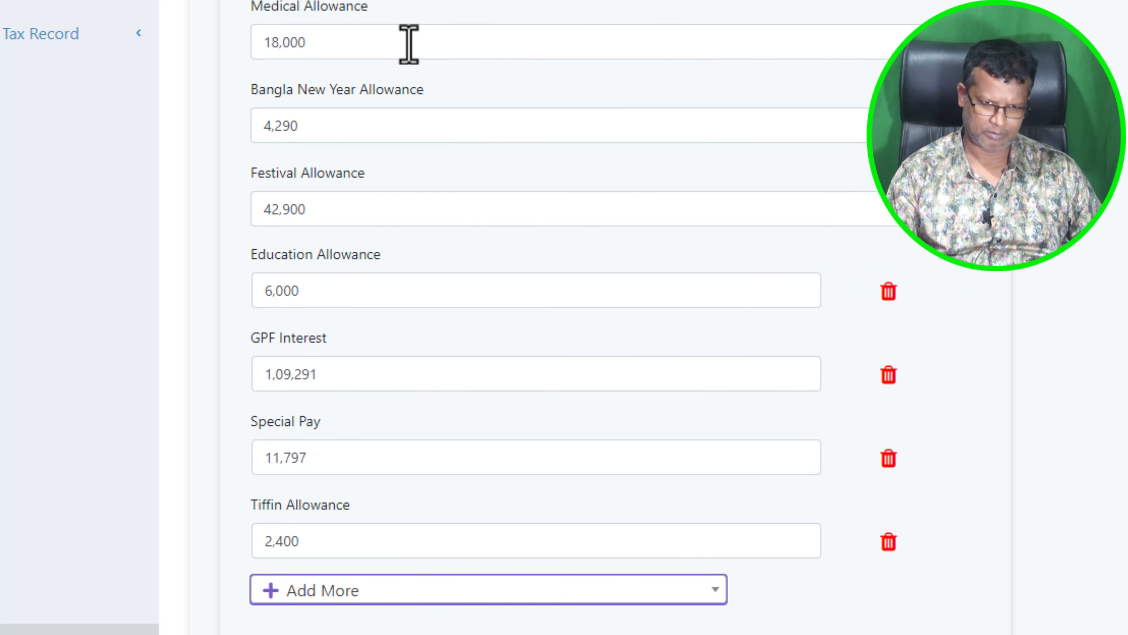
scroll(409, 44, "down", 2)
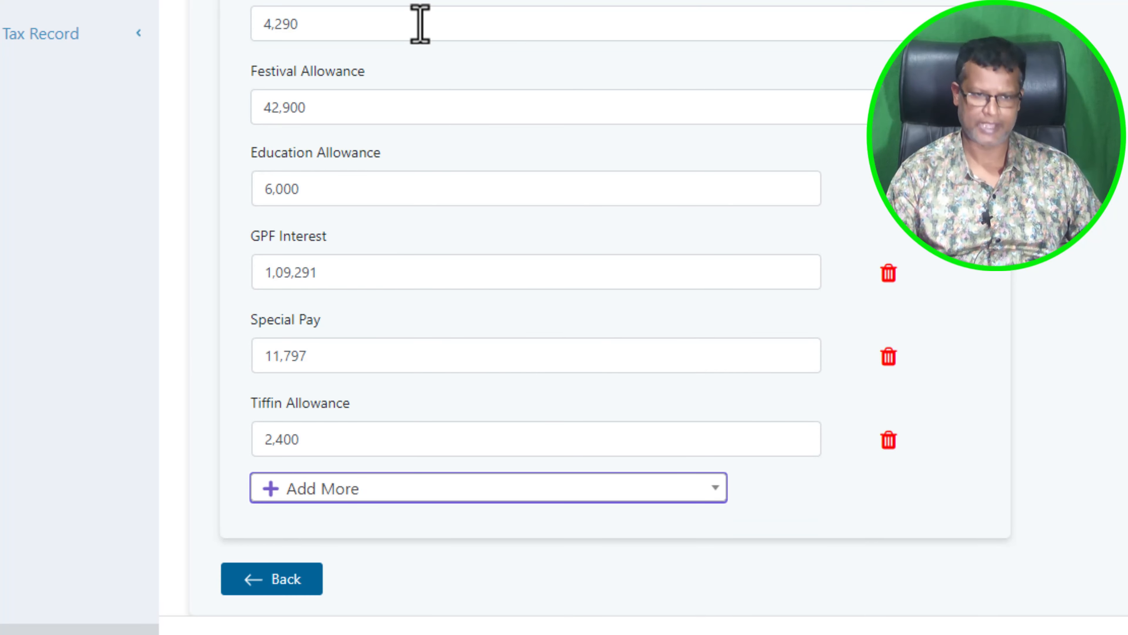
Check the Festival and Education Allowance entries, and highlight the fields from House Rent Allowance to Festival Allowance.
left_click(440, 109)
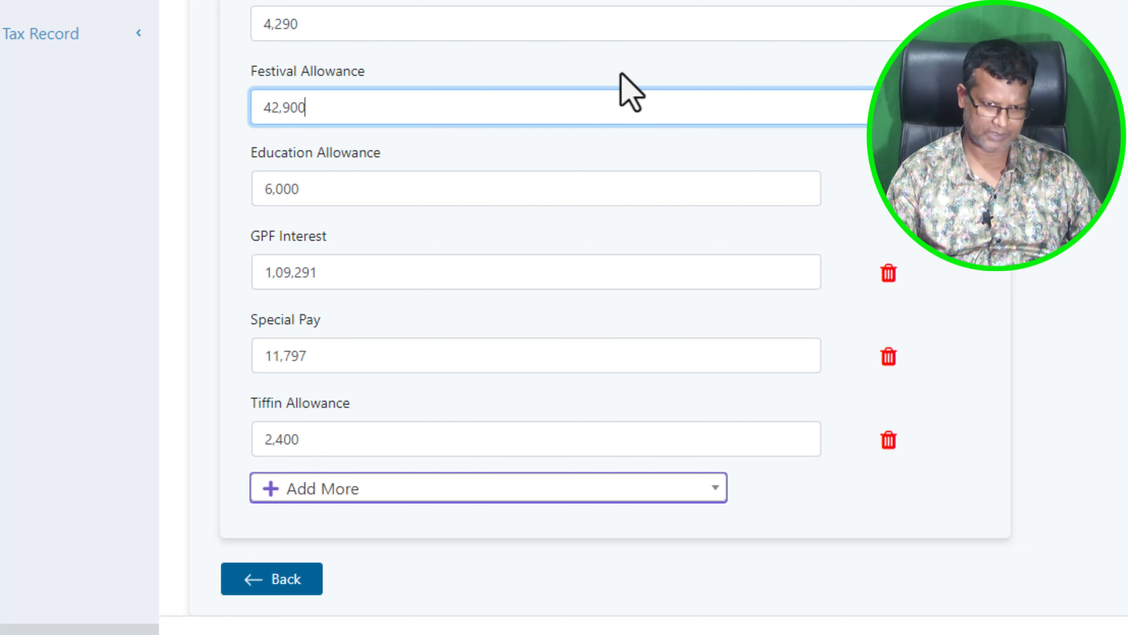
left_click(492, 183)
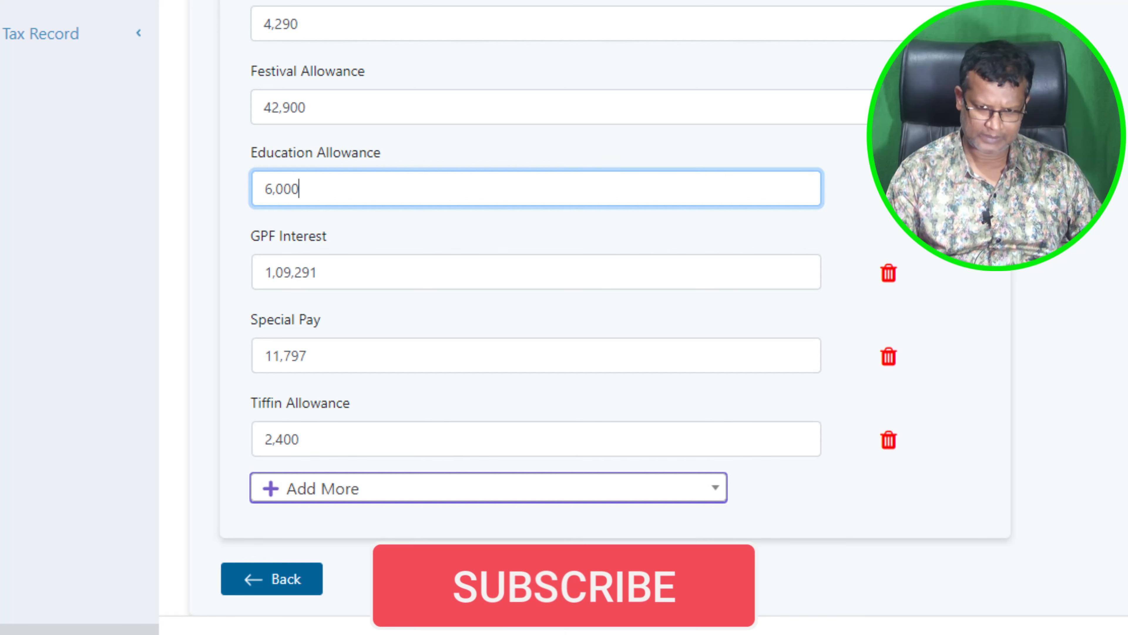
left_click(884, 149)
scroll(626, 123, "up", 3)
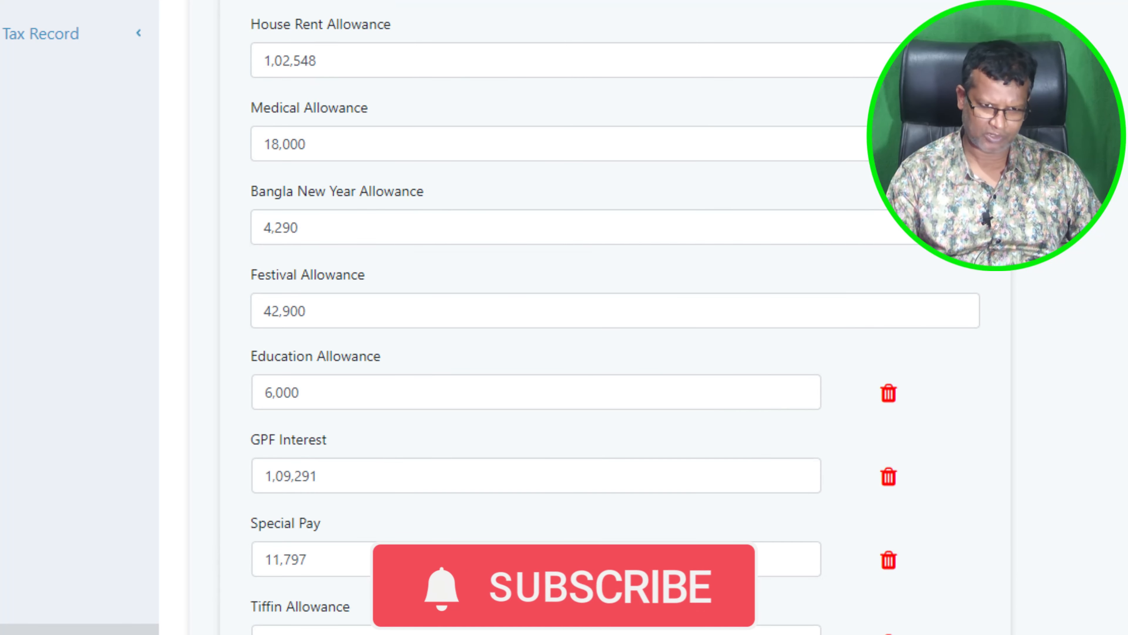
triple_click(378, 23)
left_click_drag(377, 24, 822, 320)
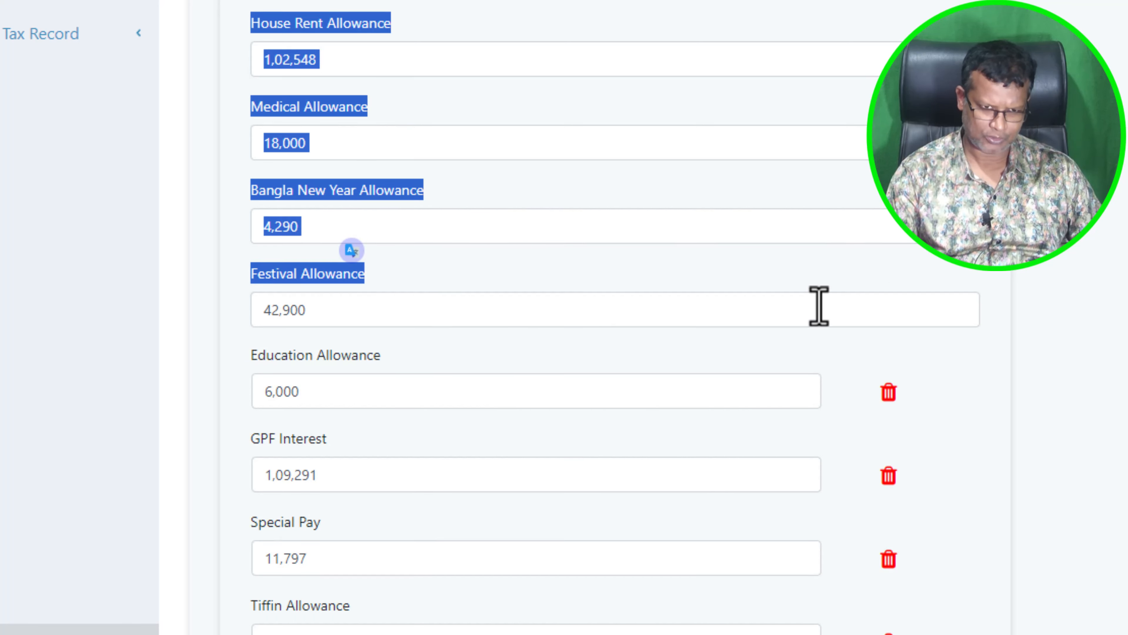
scroll(819, 305, "down", 5)
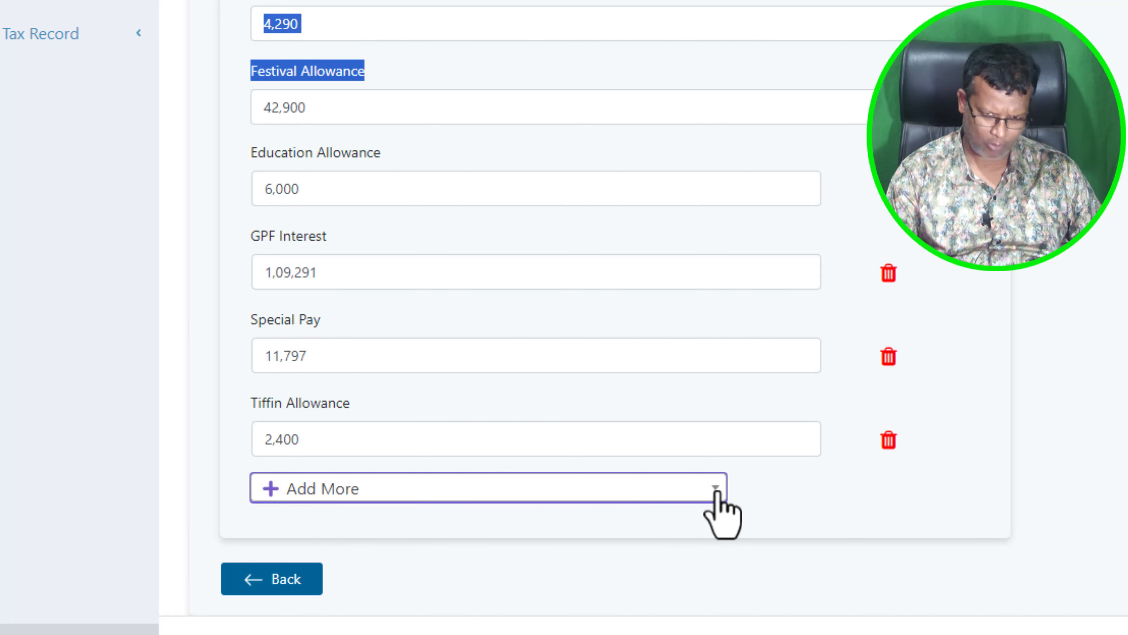
Look through the list of additional allowances that can be added to the particulars, and close it without choosing one.
left_click(697, 494)
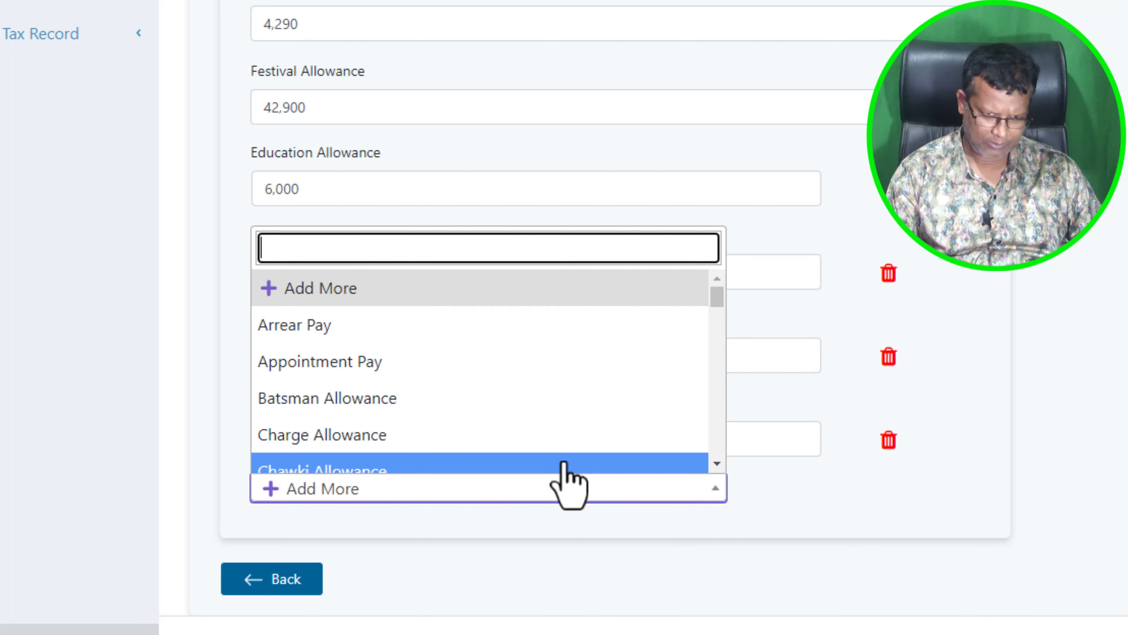
scroll(499, 433, "down", 15)
scroll(496, 428, "down", 3)
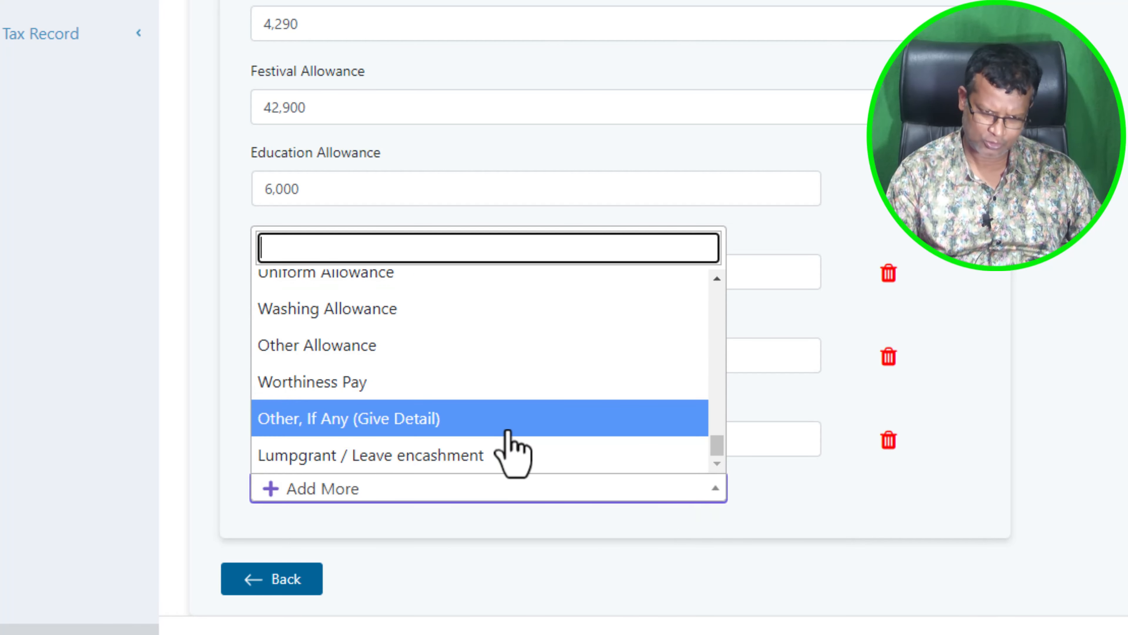
scroll(511, 434, "up", 20)
scroll(513, 431, "up", 3)
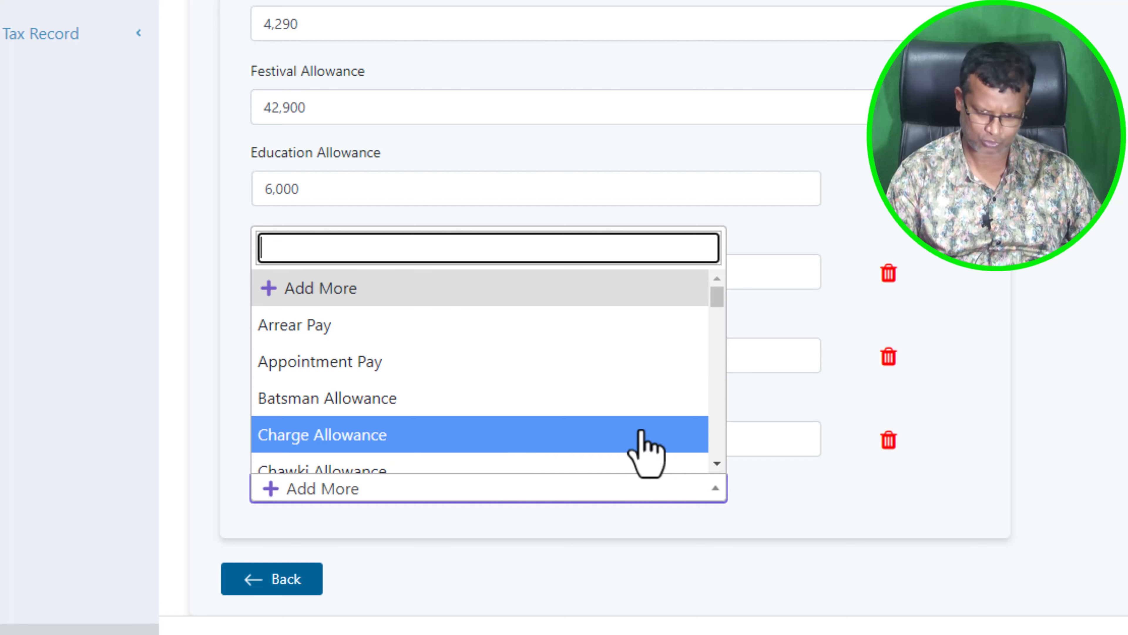
left_click(1075, 293)
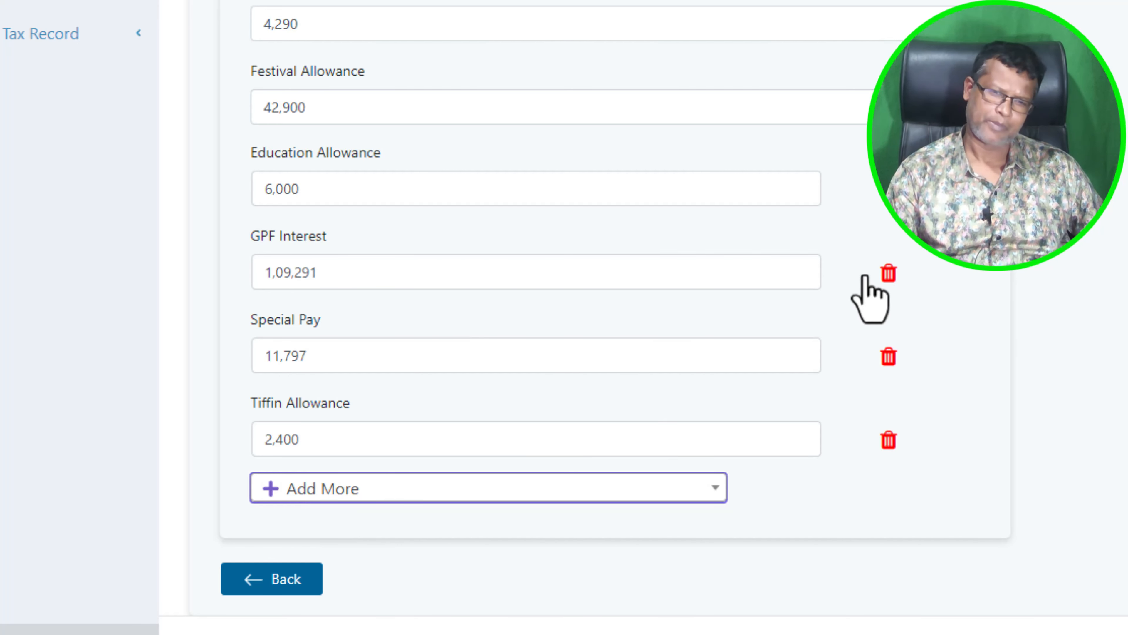
Recheck the salary particulars and highlight the Education Allowance label.
scroll(638, 138, "up", 5)
scroll(638, 139, "up", 2)
scroll(360, 239, "down", 7)
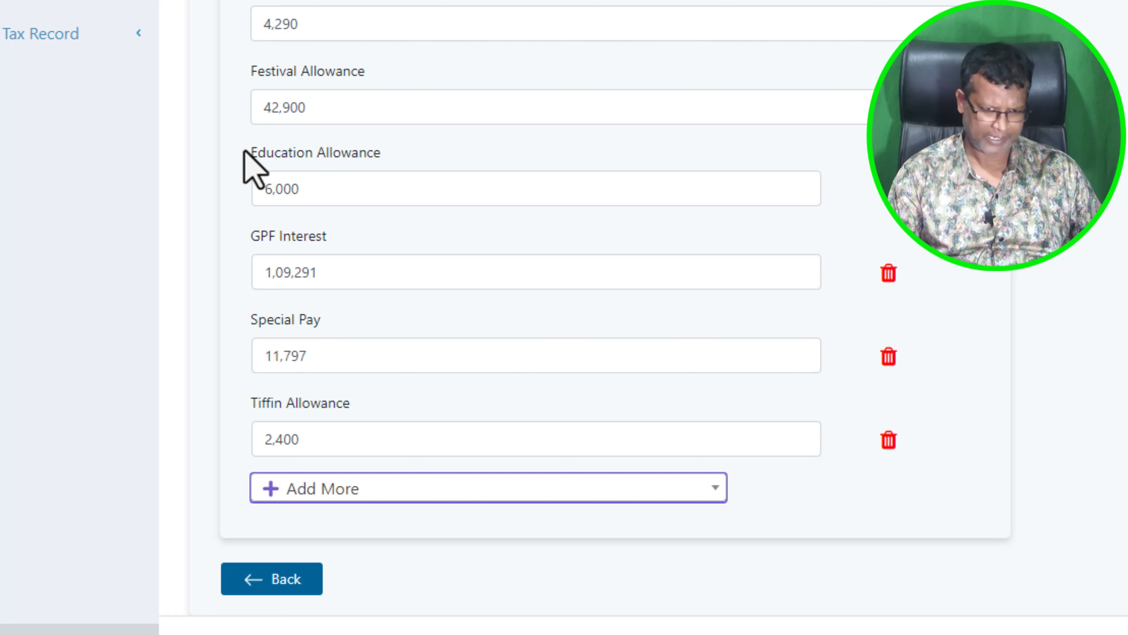
left_click_drag(247, 155, 398, 156)
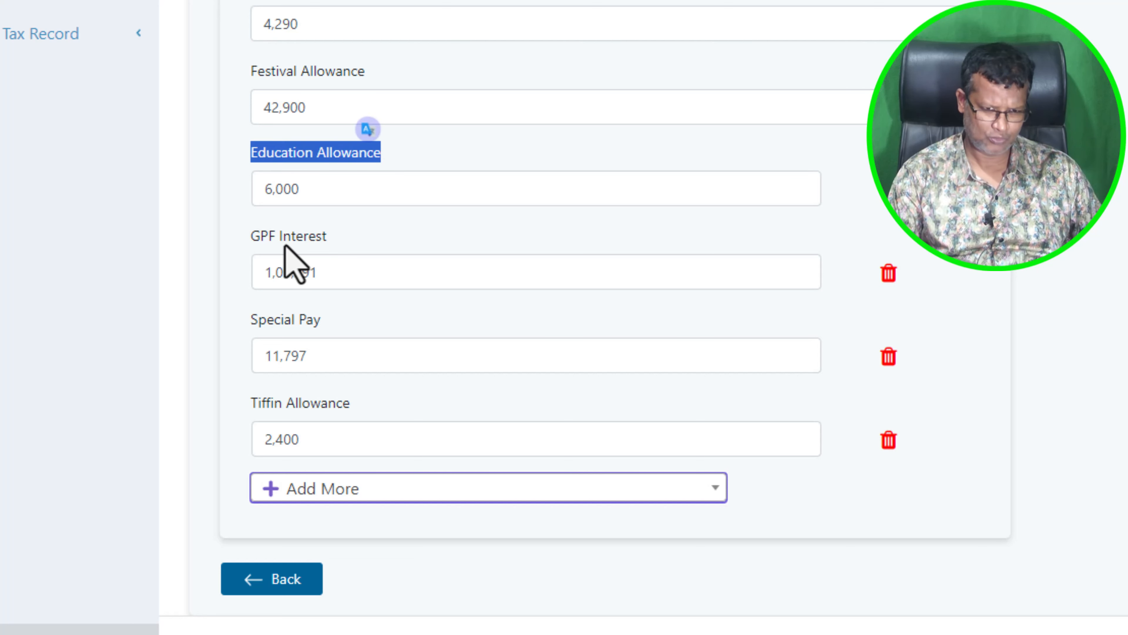
Highlight the GPF Interest, Special Pay and Tiffin Allowance labels in the salary particulars, and clear the selection.
left_click_drag(249, 237, 347, 252)
left_click_drag(244, 317, 337, 316)
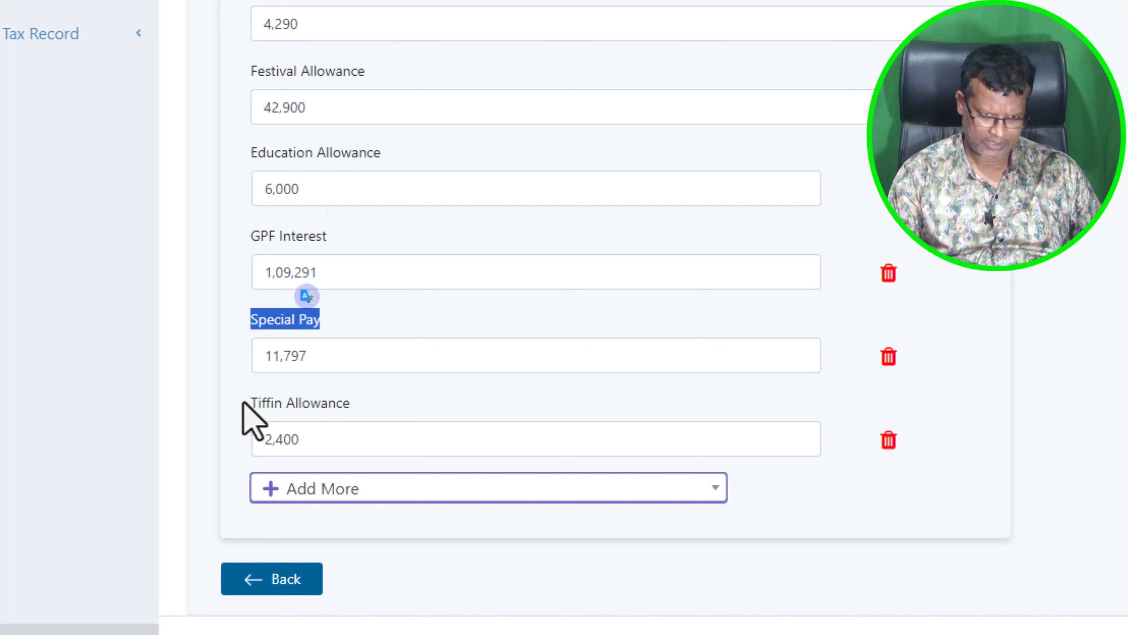
left_click_drag(243, 403, 380, 424)
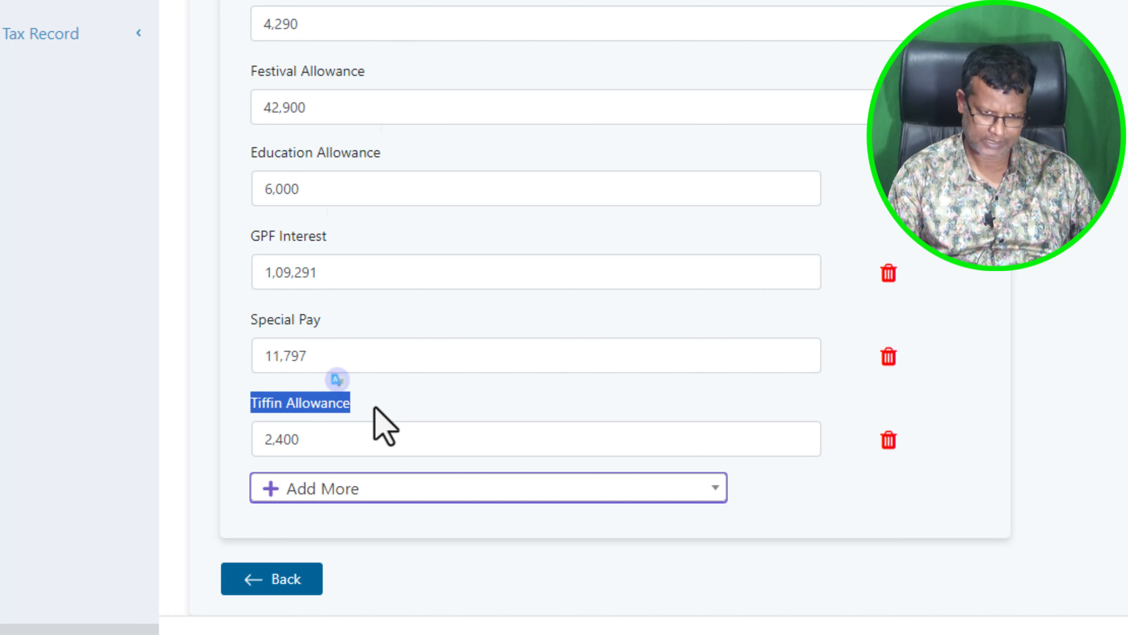
left_click(420, 414)
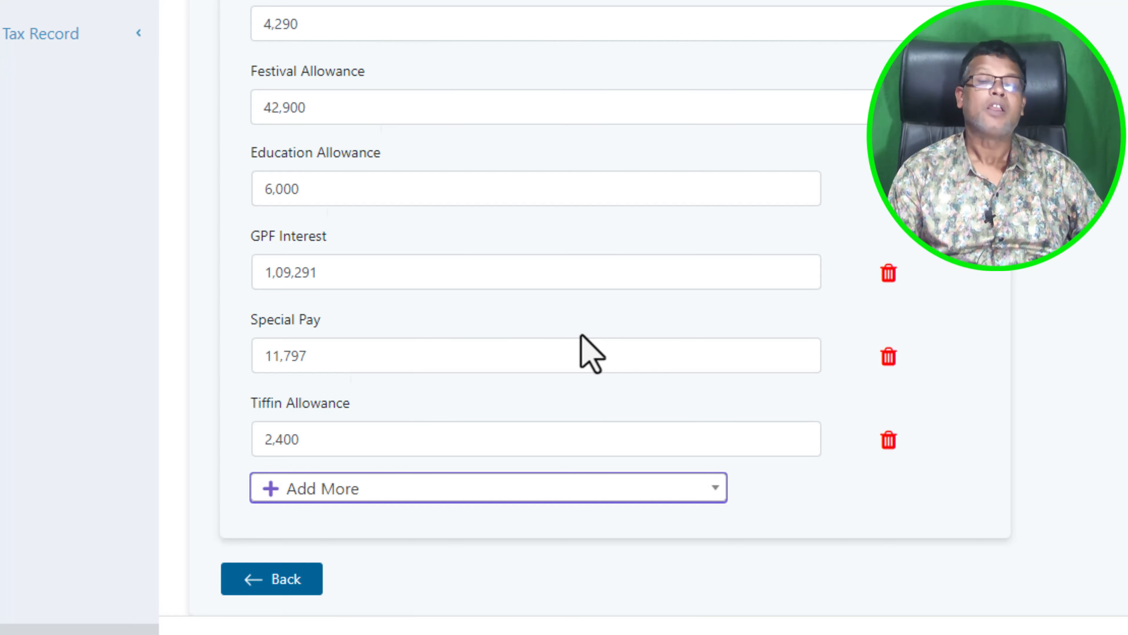
Review the whole employment income form again, from the employment type and designation down to Tiffin Allowance.
scroll(582, 336, "up", 5)
scroll(522, 360, "down", 6)
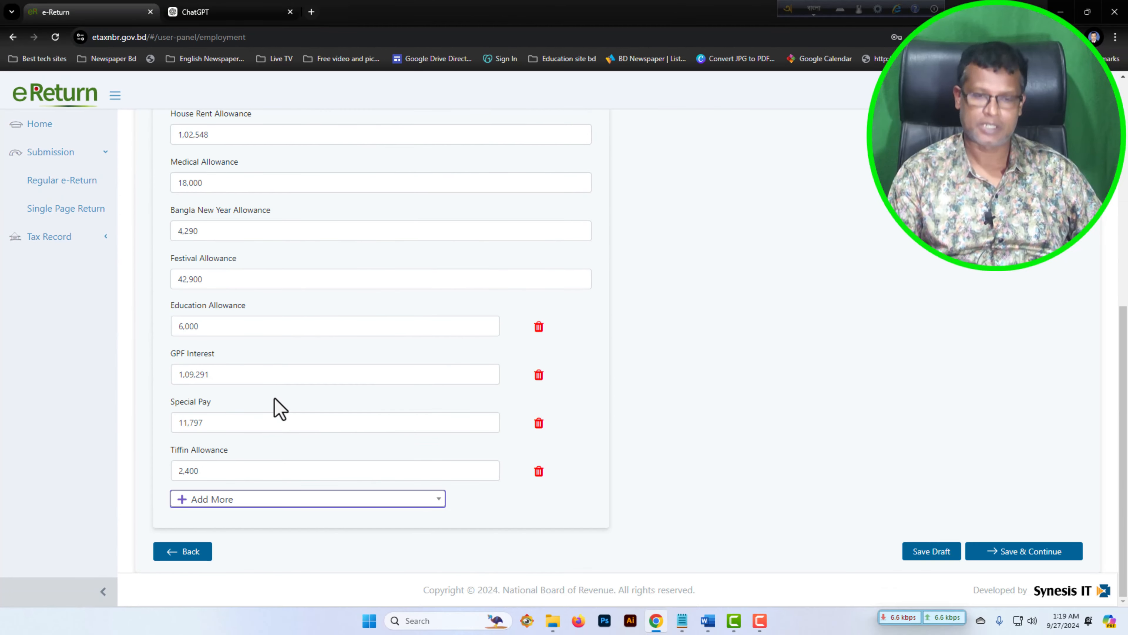
scroll(277, 404, "up", 8)
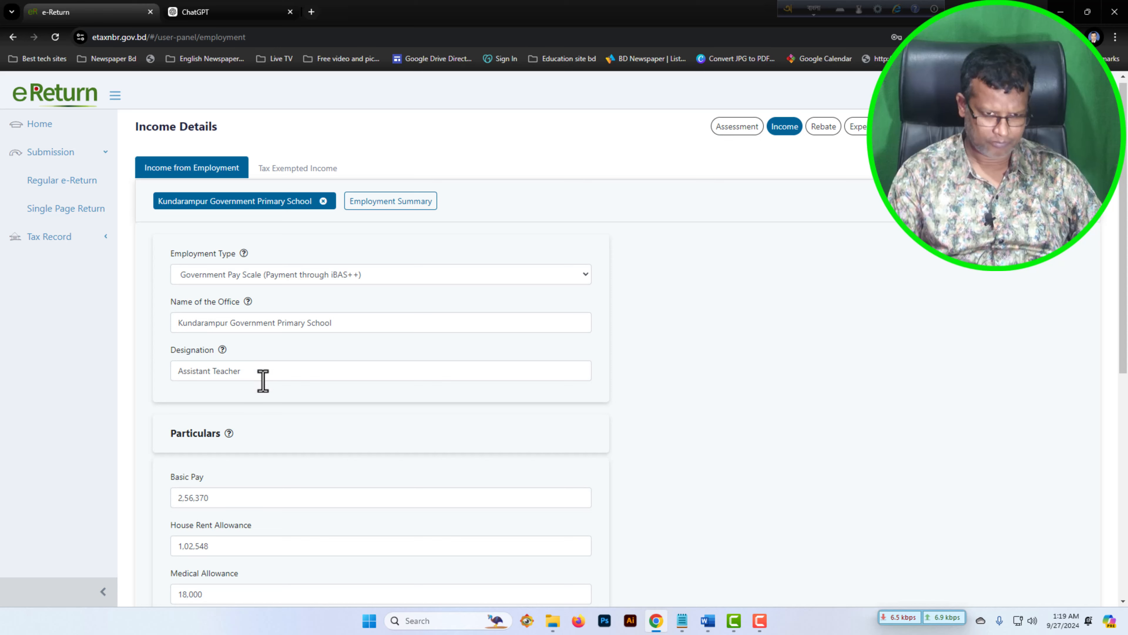
scroll(256, 377, "down", 9)
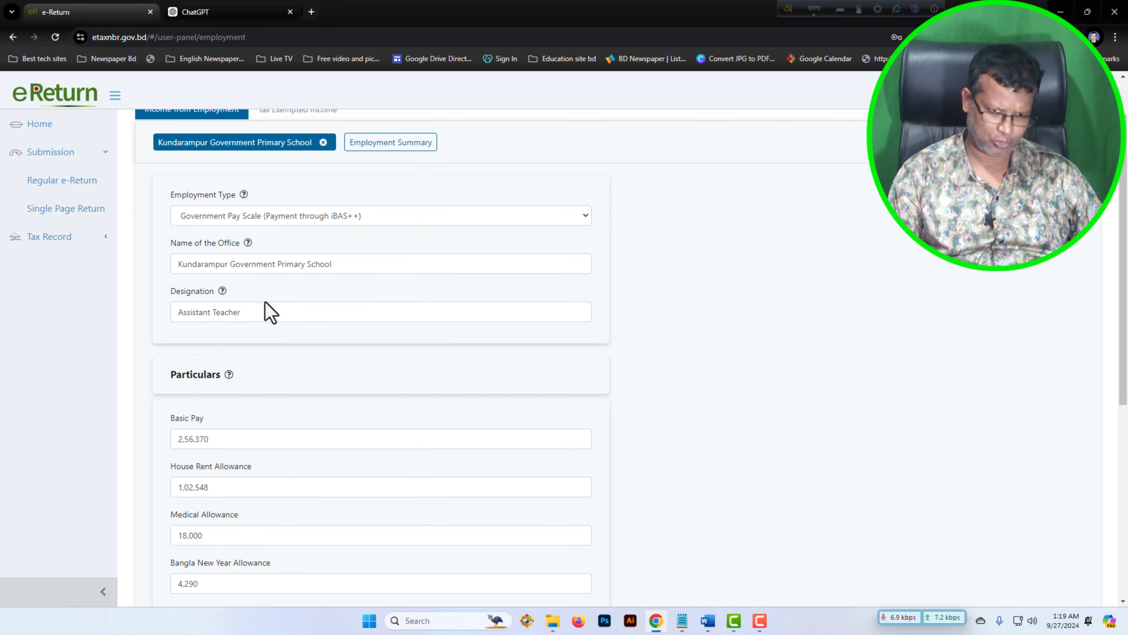
scroll(256, 378, "up", 8)
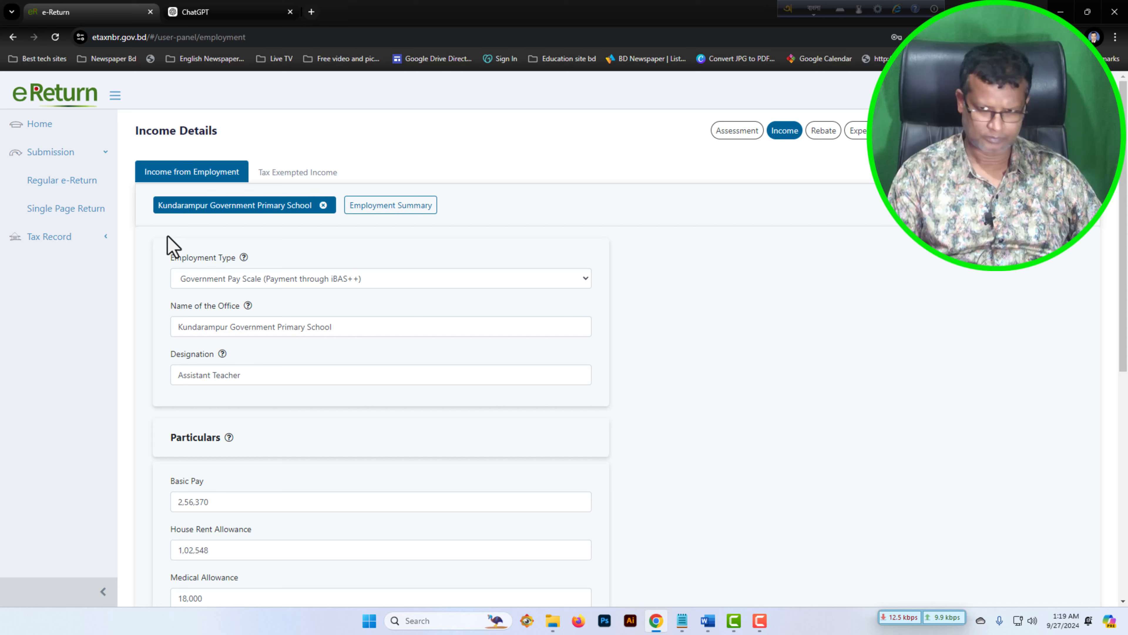
scroll(375, 295, "down", 10)
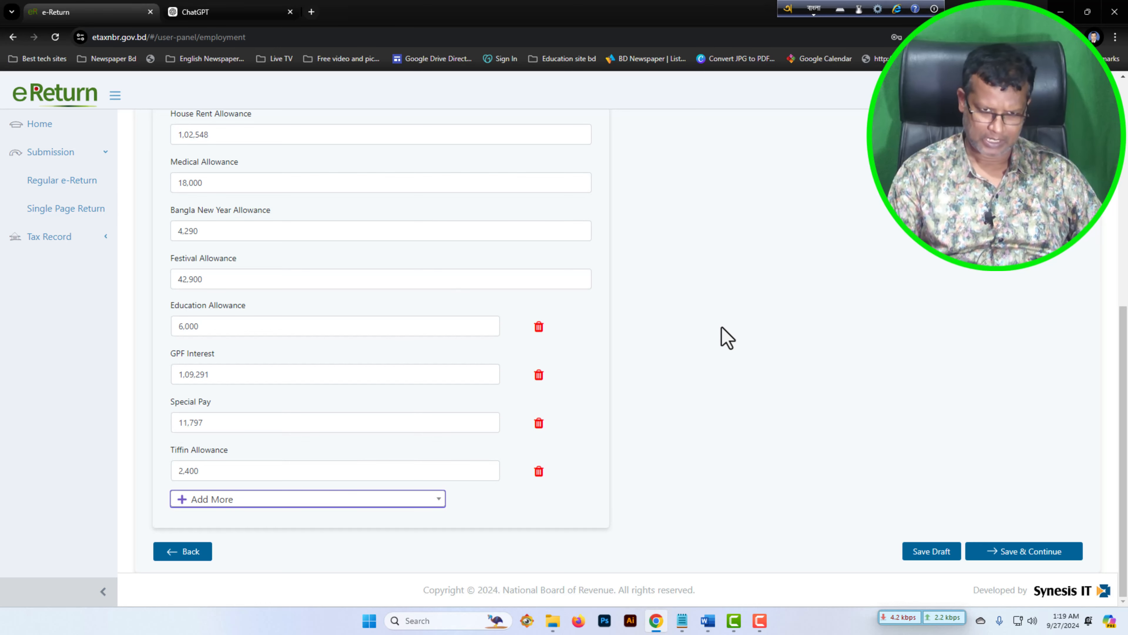
scroll(355, 445, "up", 10)
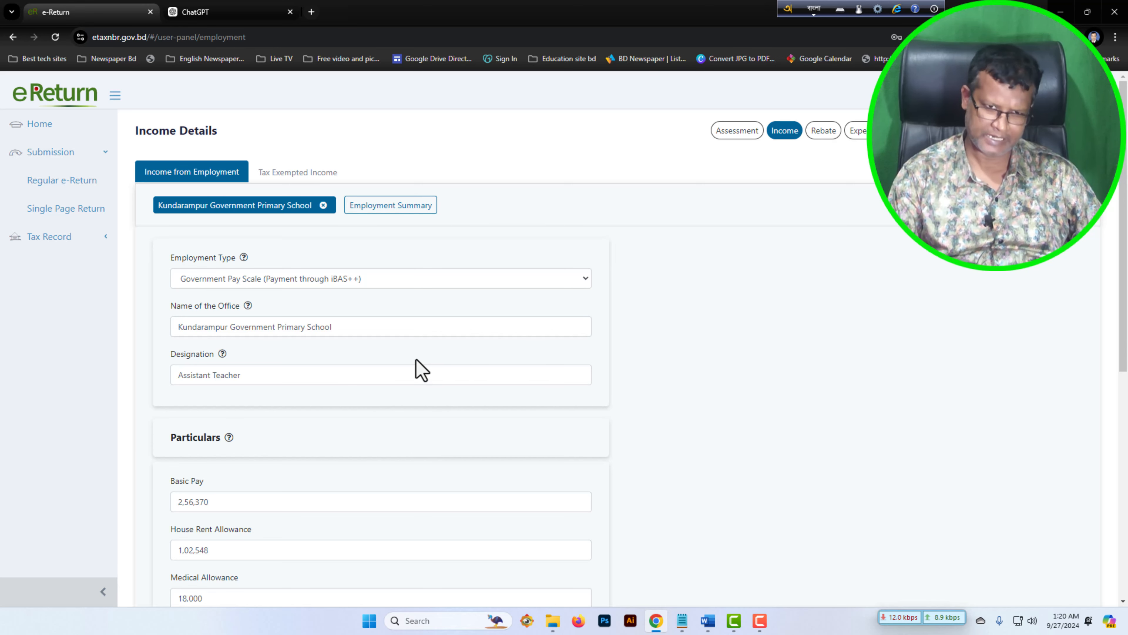
scroll(417, 360, "down", 8)
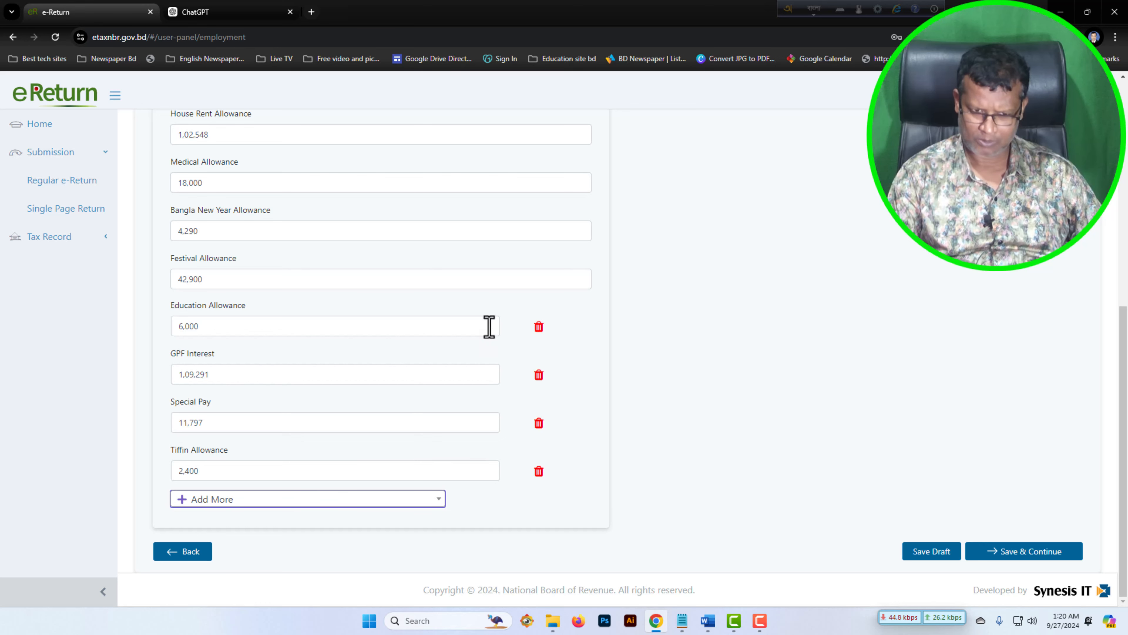
scroll(312, 434, "up", 8)
scroll(316, 436, "down", 8)
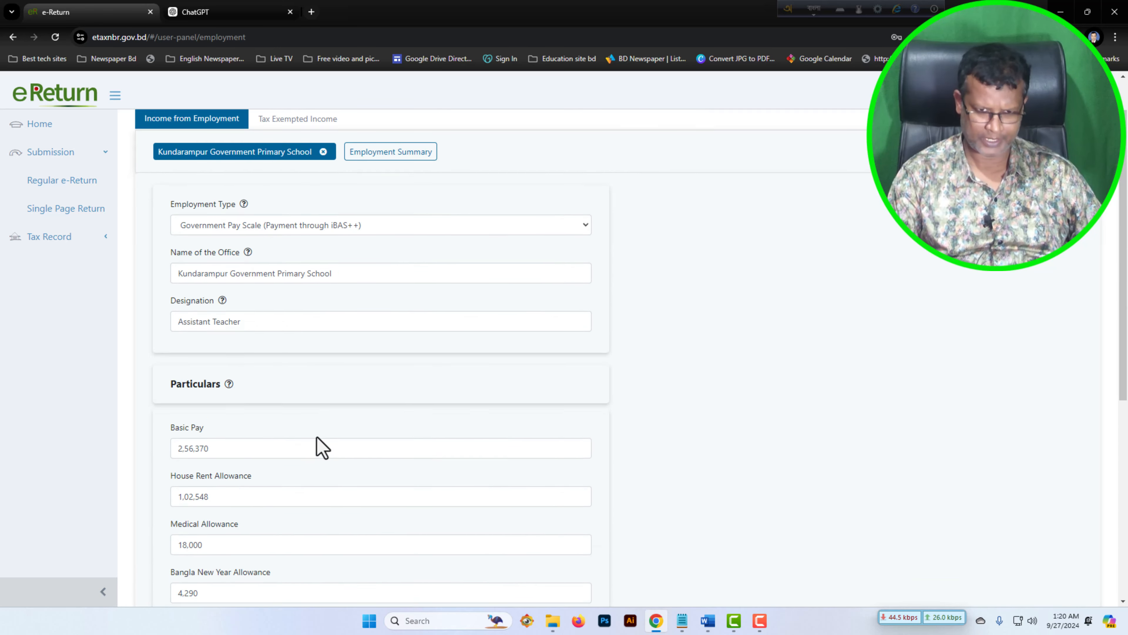
Save the employment income and continue to Tax Exempted Income, looking through the income types without choosing one.
left_click(1018, 552)
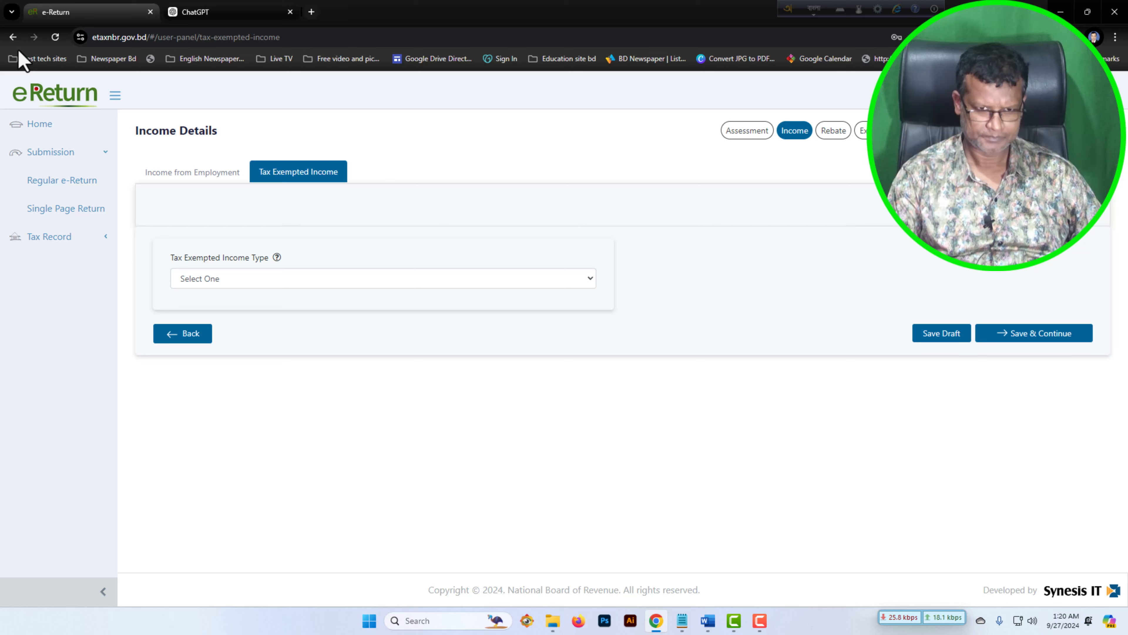
left_click(296, 280)
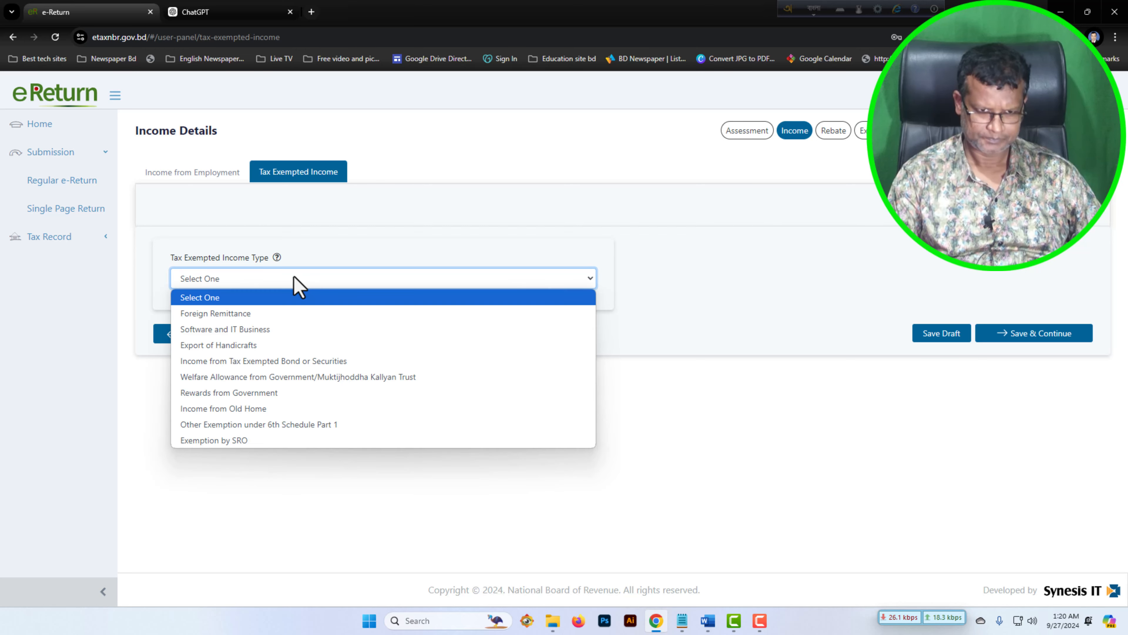
left_click(265, 480)
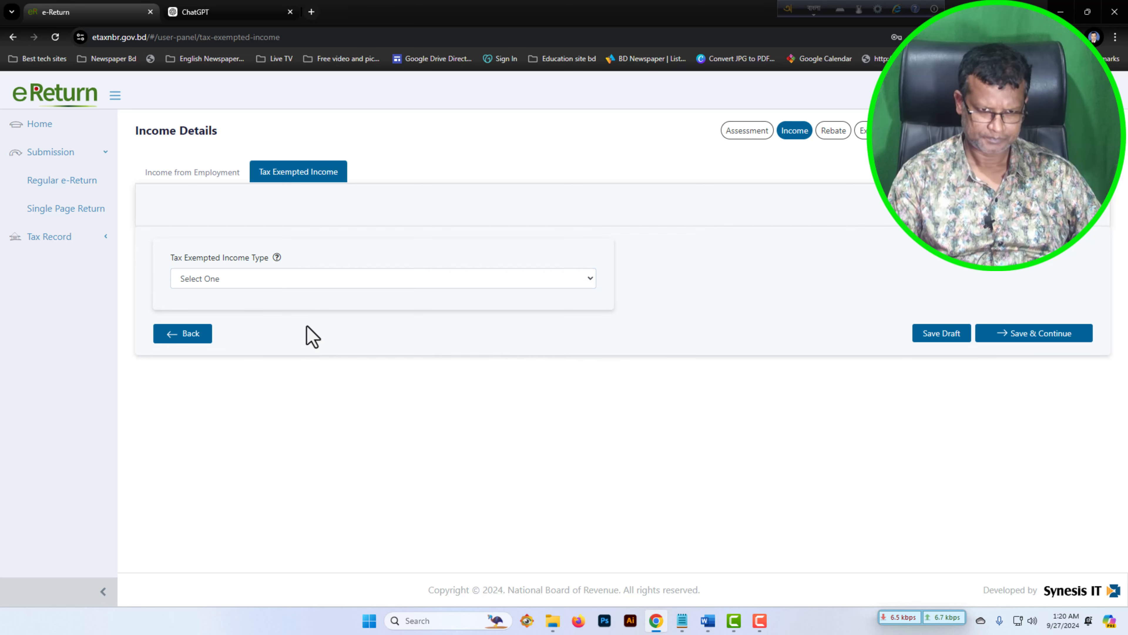
left_click(297, 285)
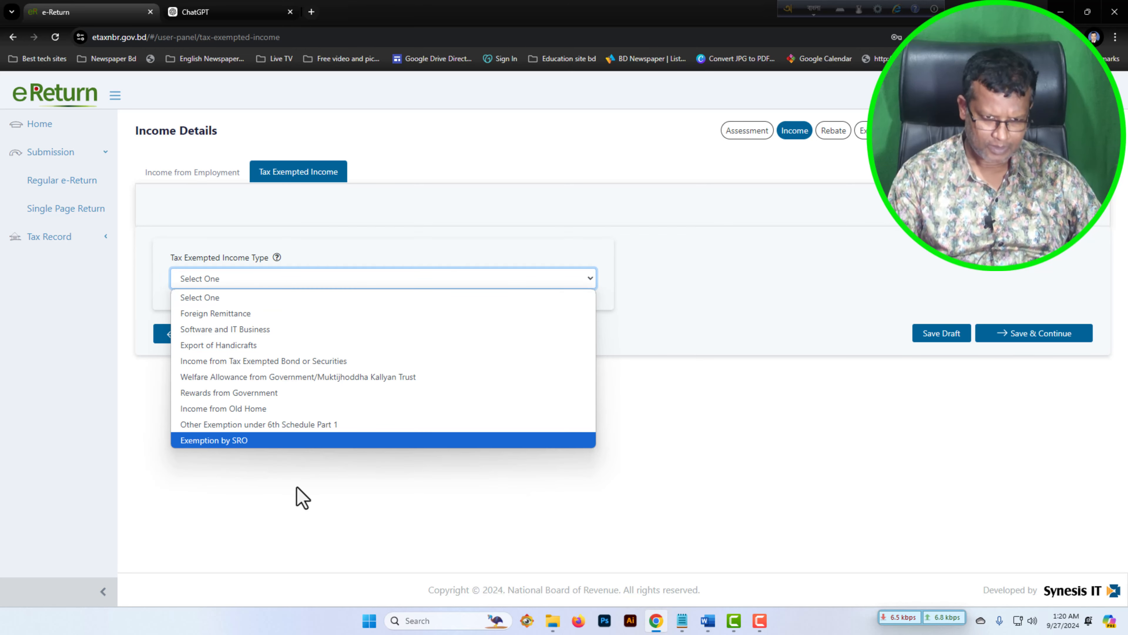
left_click(302, 498)
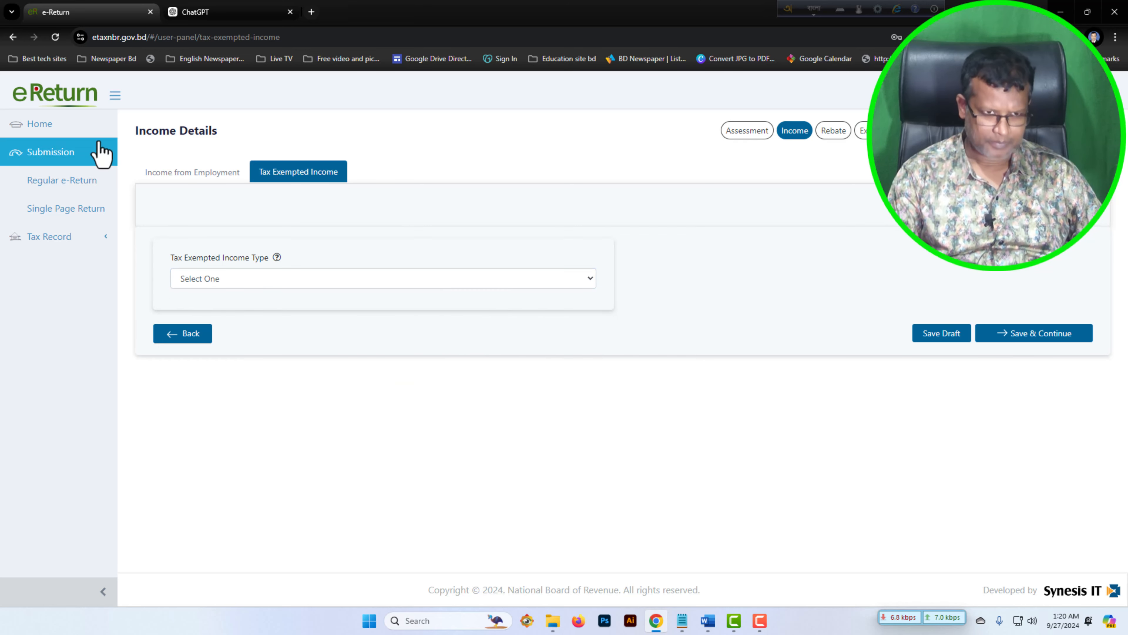
Return to the Income from Employment form and recheck its salary particulars.
left_click(13, 37)
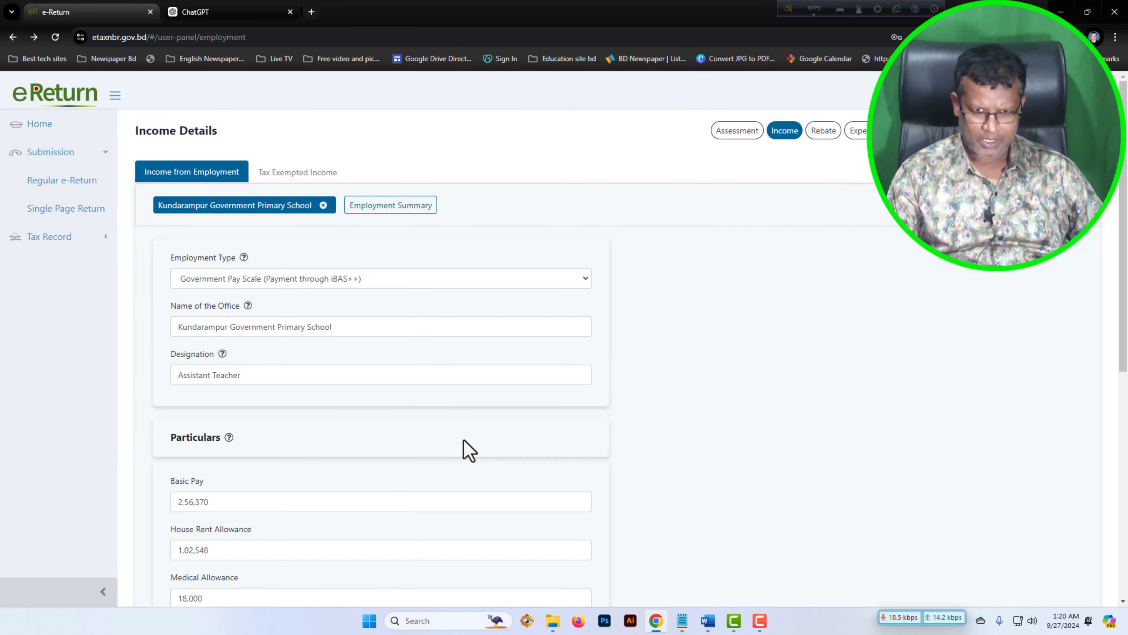
scroll(811, 460, "down", 7)
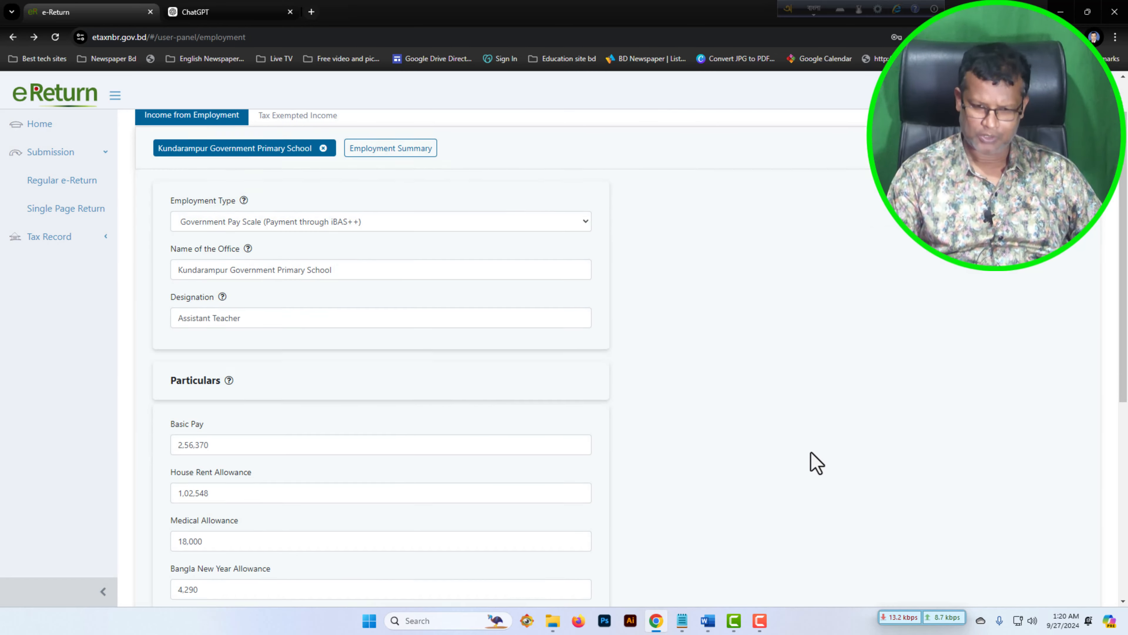
scroll(811, 464, "up", 10)
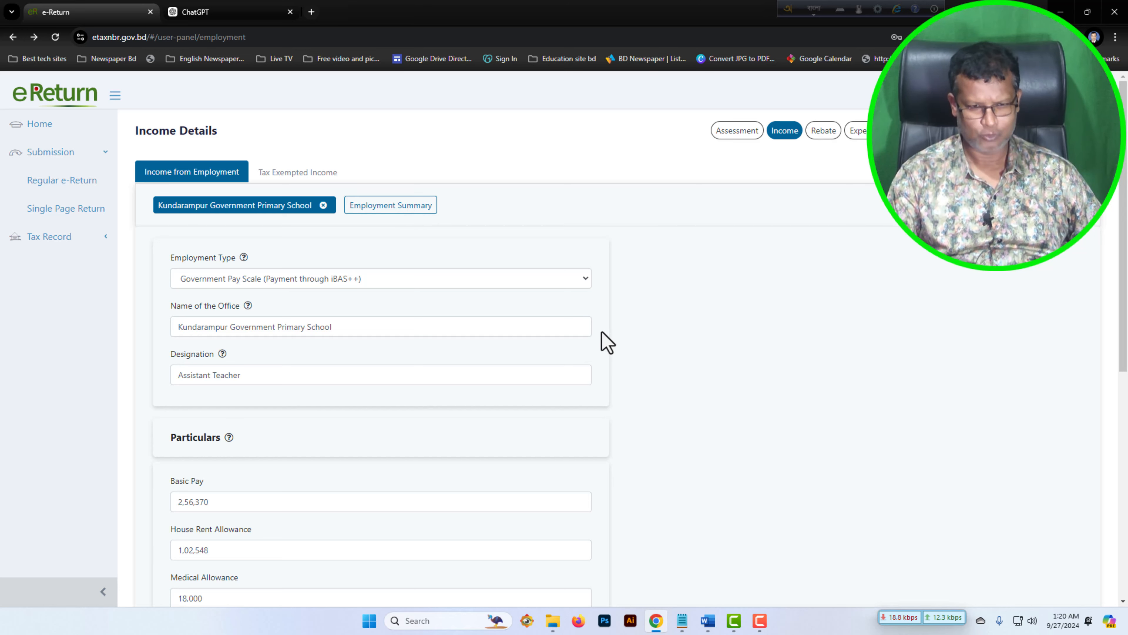
Open the Employment Summary and examine the amount, tax exempted and taxable income of each salary item down to the totals.
left_click(387, 208)
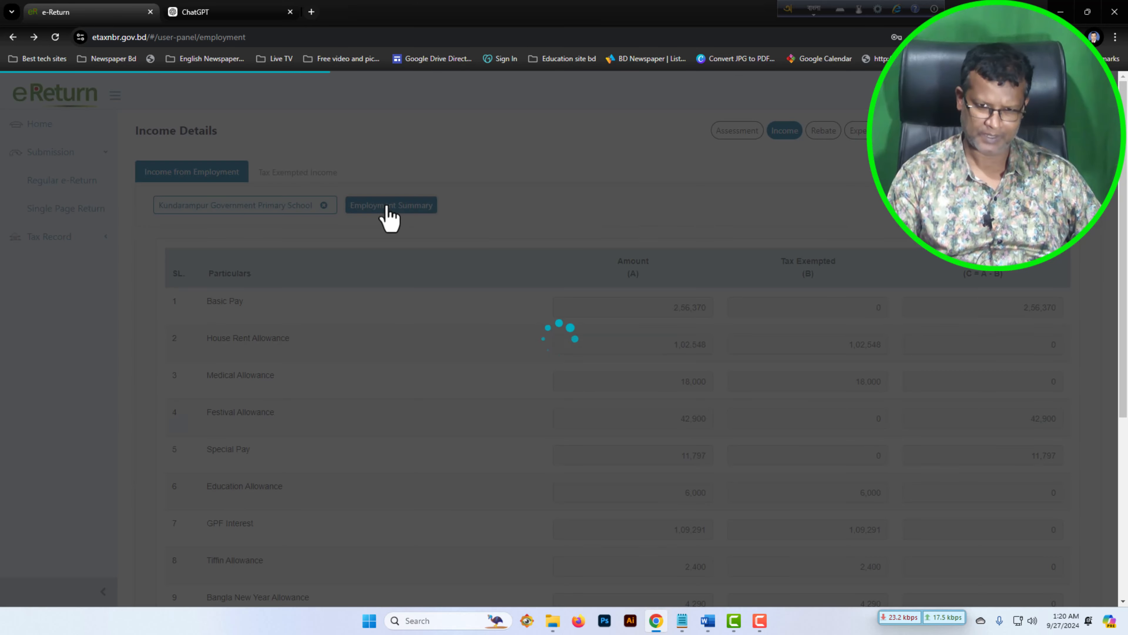
scroll(549, 335, "down", 5)
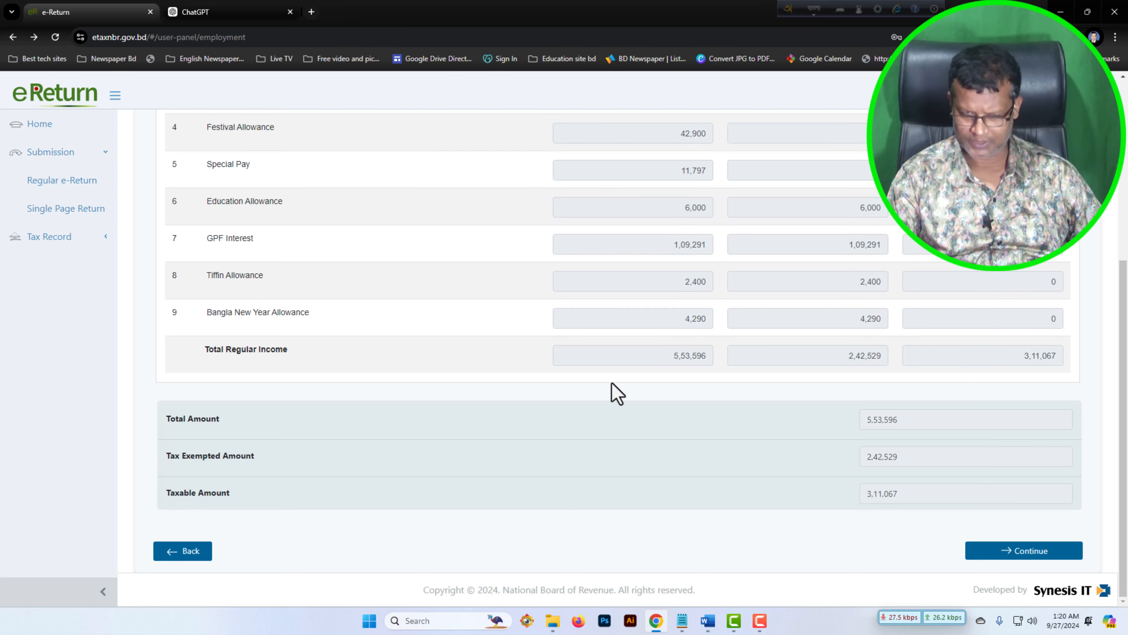
scroll(622, 395, "up", 5)
scroll(629, 395, "down", 5)
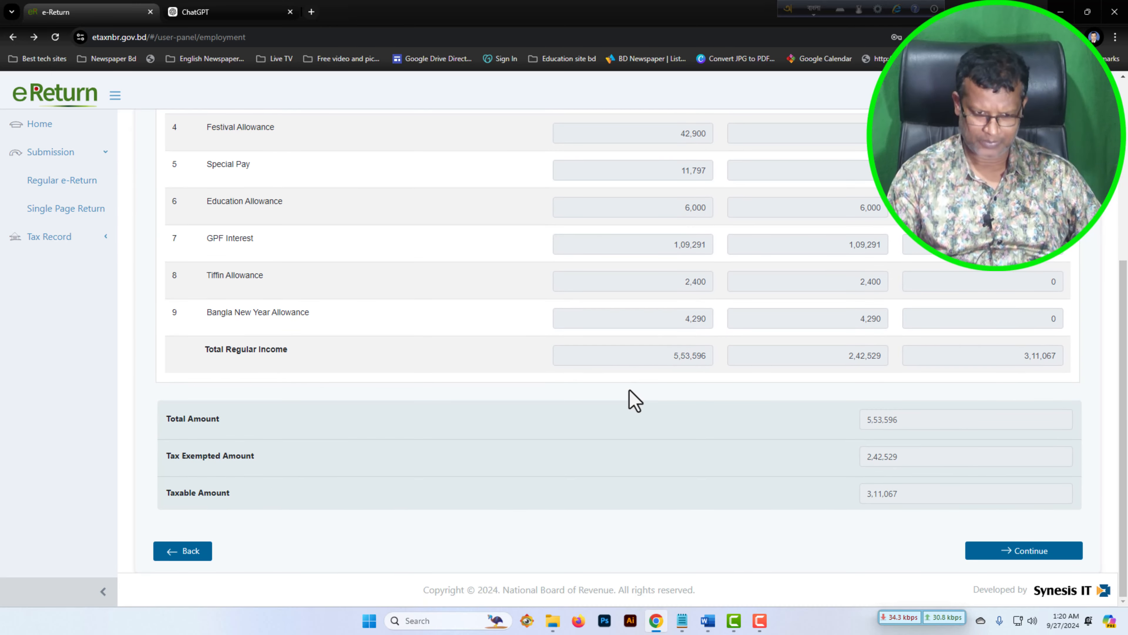
scroll(855, 358, "up", 5)
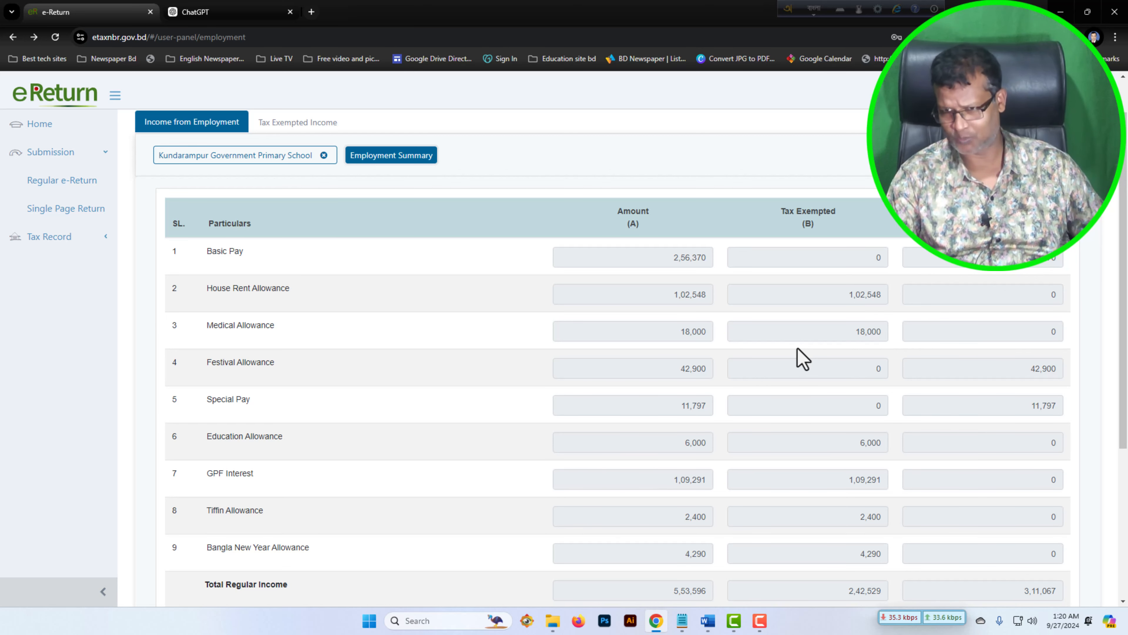
scroll(835, 363, "up", 1)
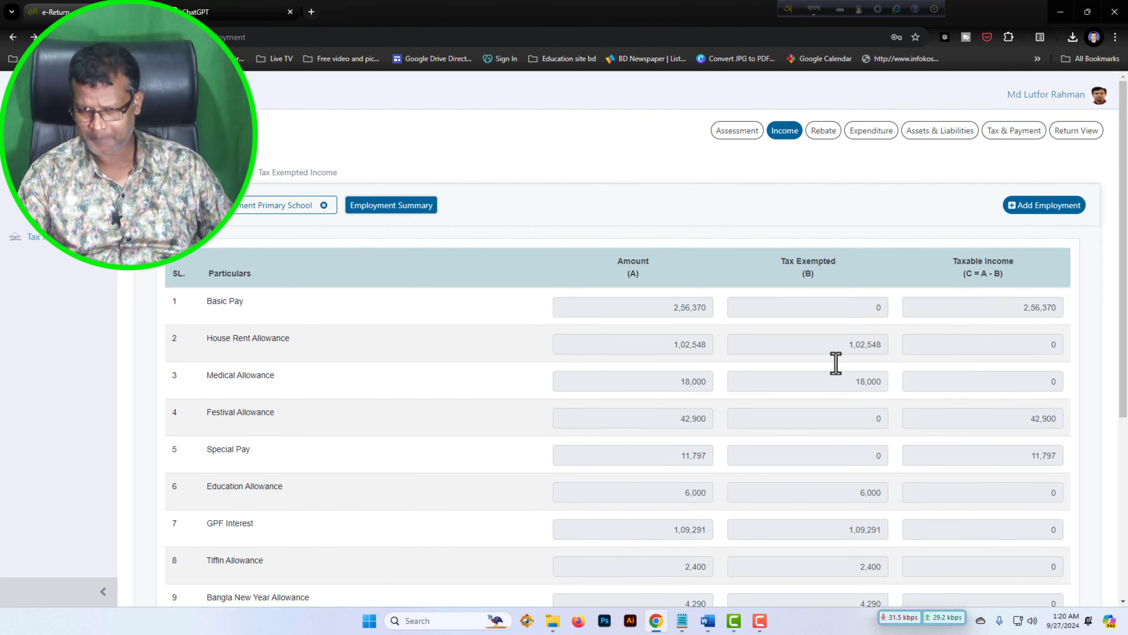
scroll(551, 344, "down", 2)
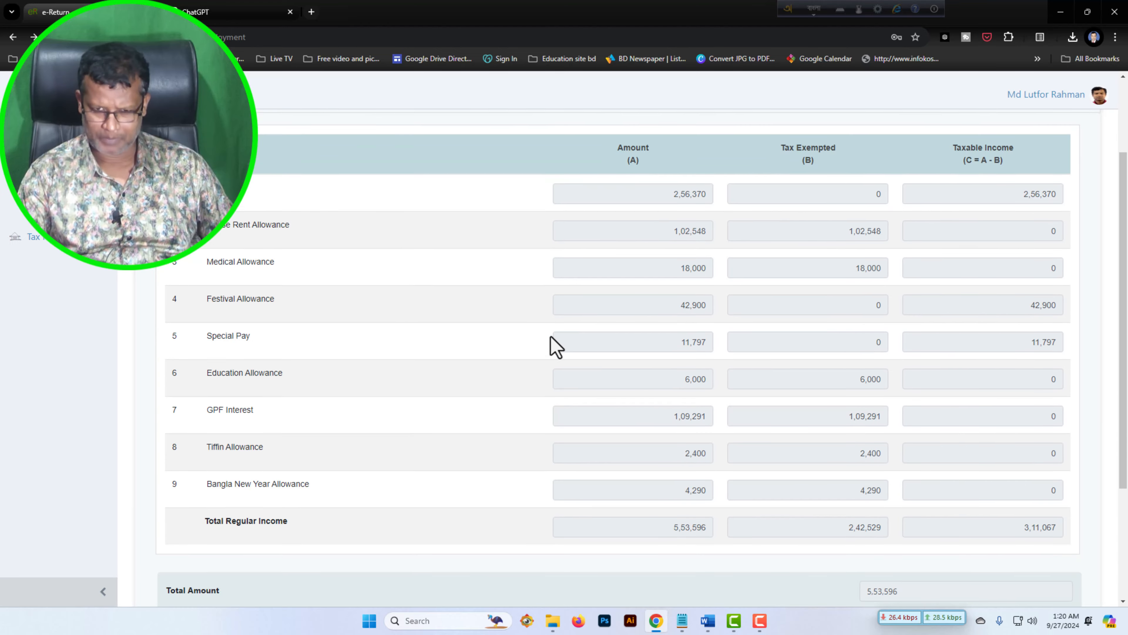
scroll(617, 305, "up", 1)
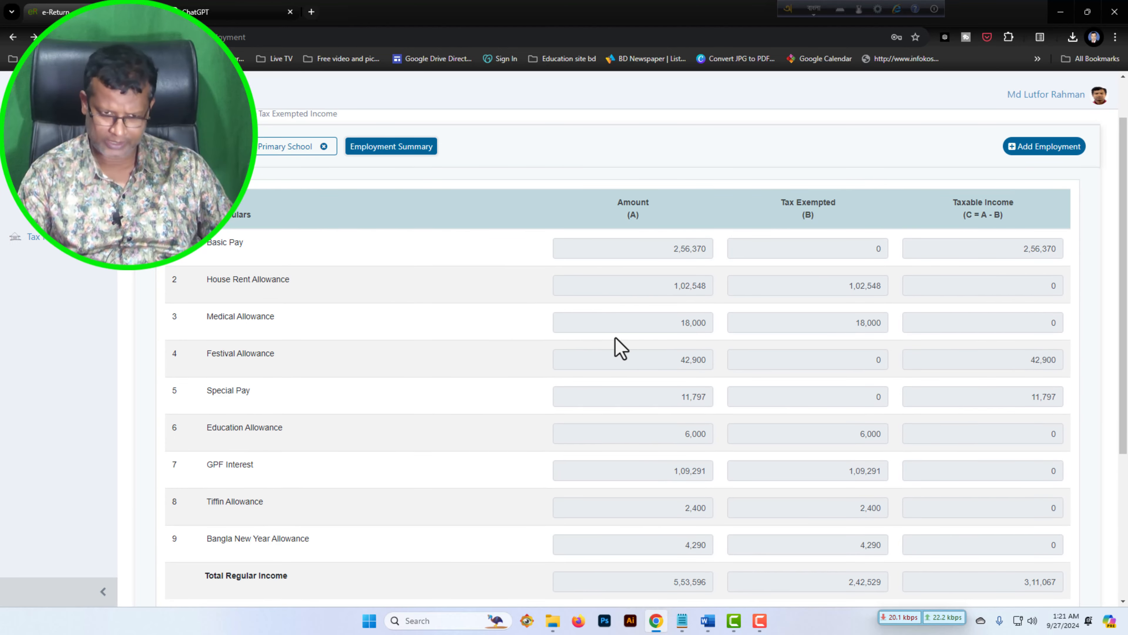
scroll(622, 309, "down", 2)
scroll(635, 313, "up", 2)
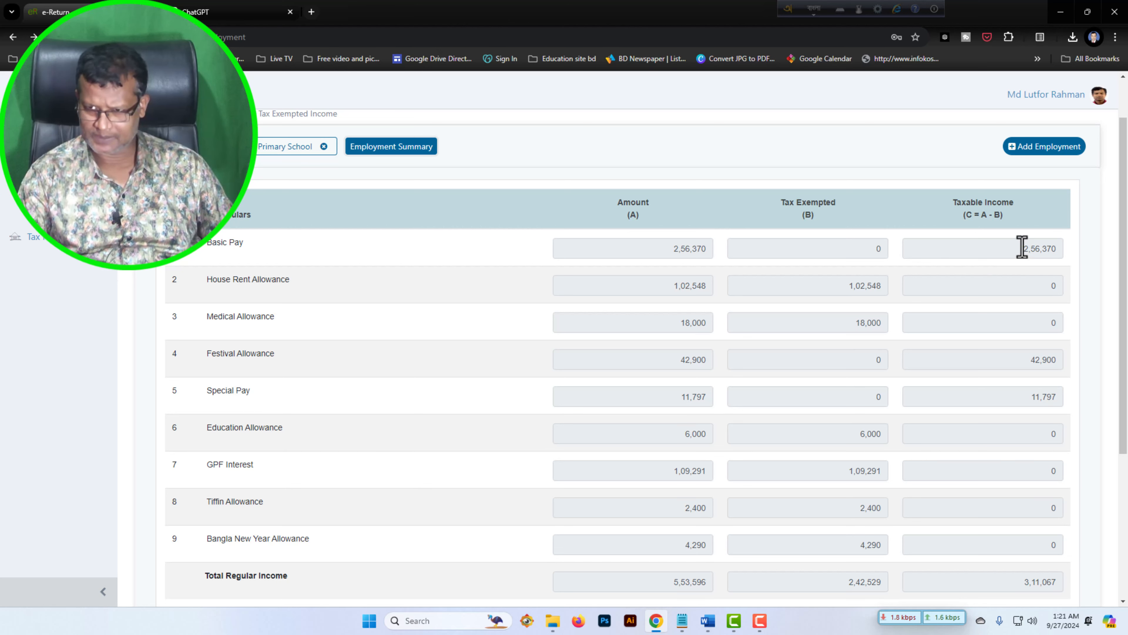
Highlight the Amount and Tax Exempted column headings, and compare the summary rows with the totals beneath the table.
left_click_drag(619, 209, 653, 206)
left_click_drag(782, 202, 851, 212)
left_click(830, 232)
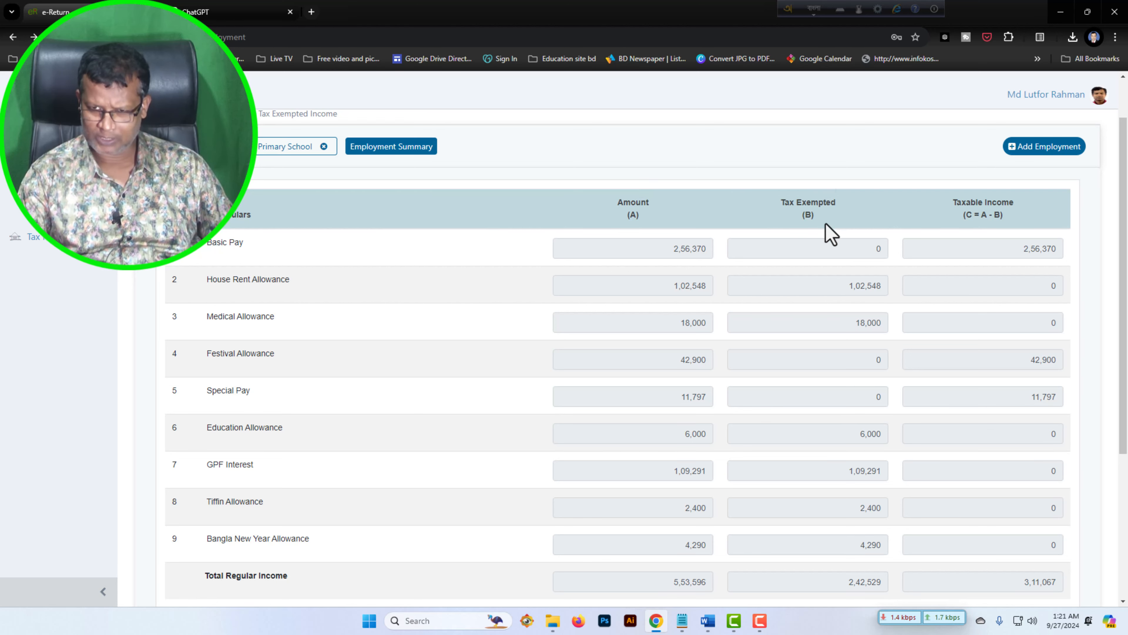
scroll(845, 291, "down", 2)
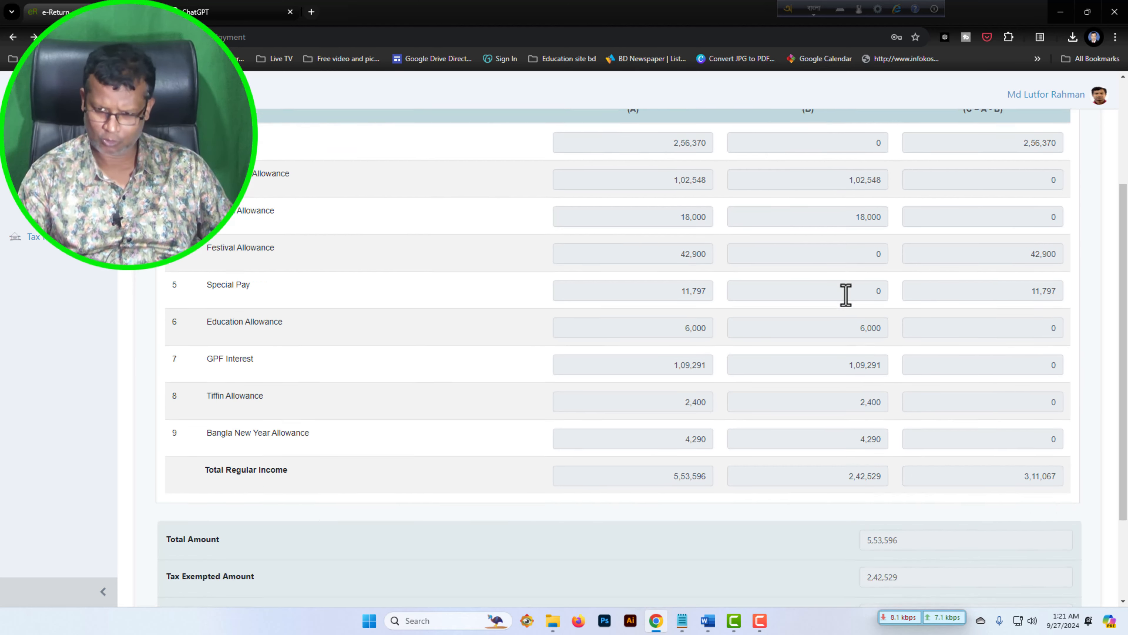
scroll(846, 295, "down", 3)
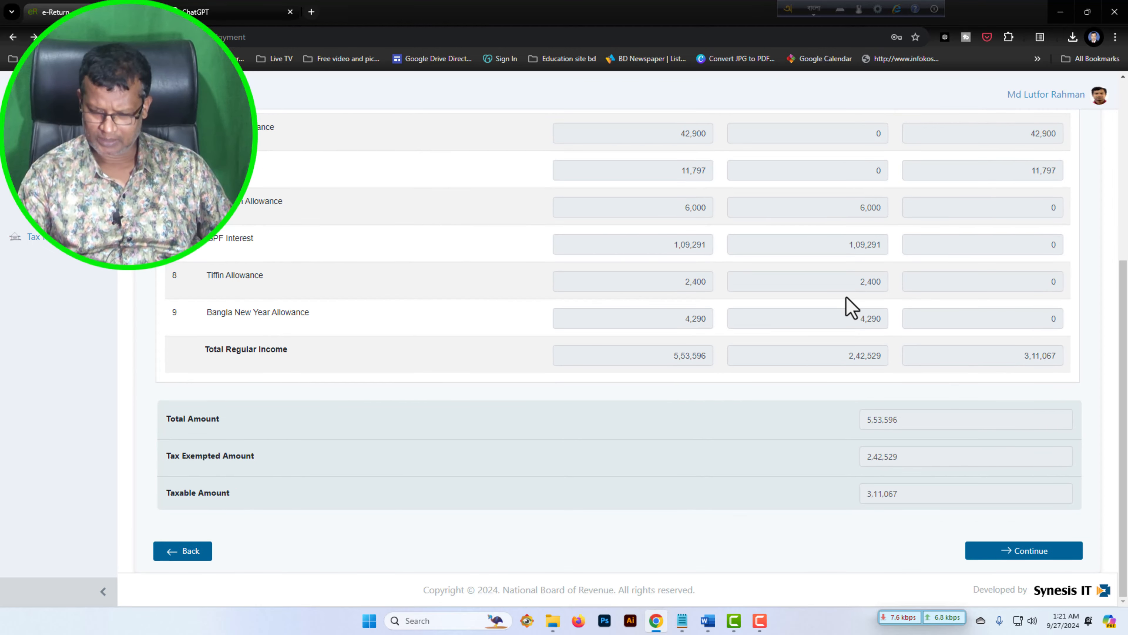
scroll(851, 307, "up", 6)
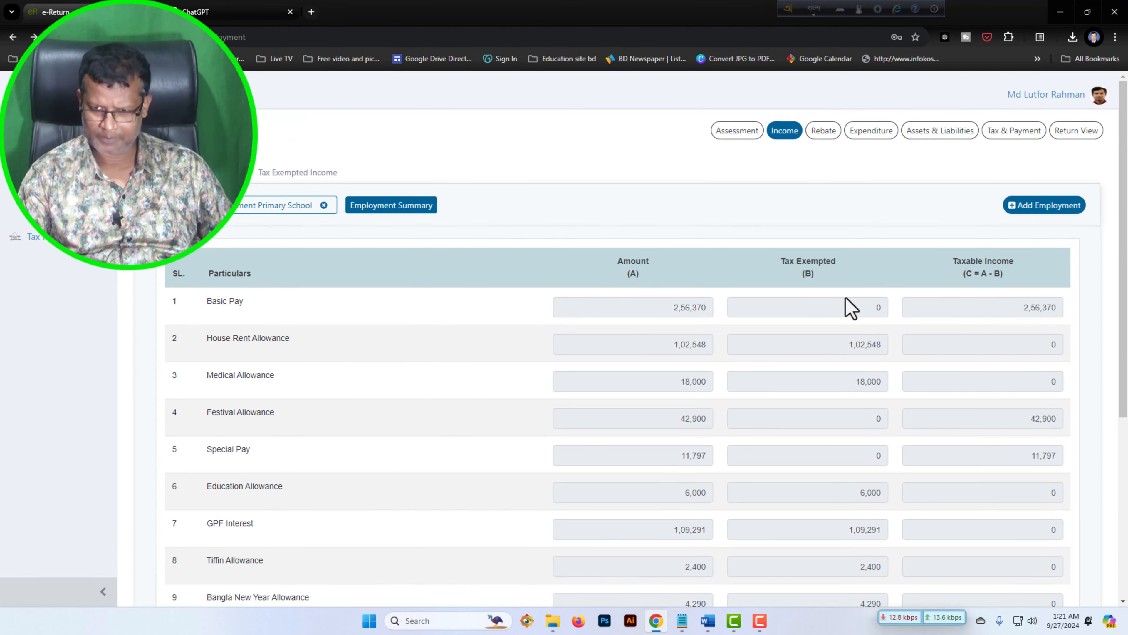
scroll(851, 307, "down", 6)
scroll(852, 307, "up", 5)
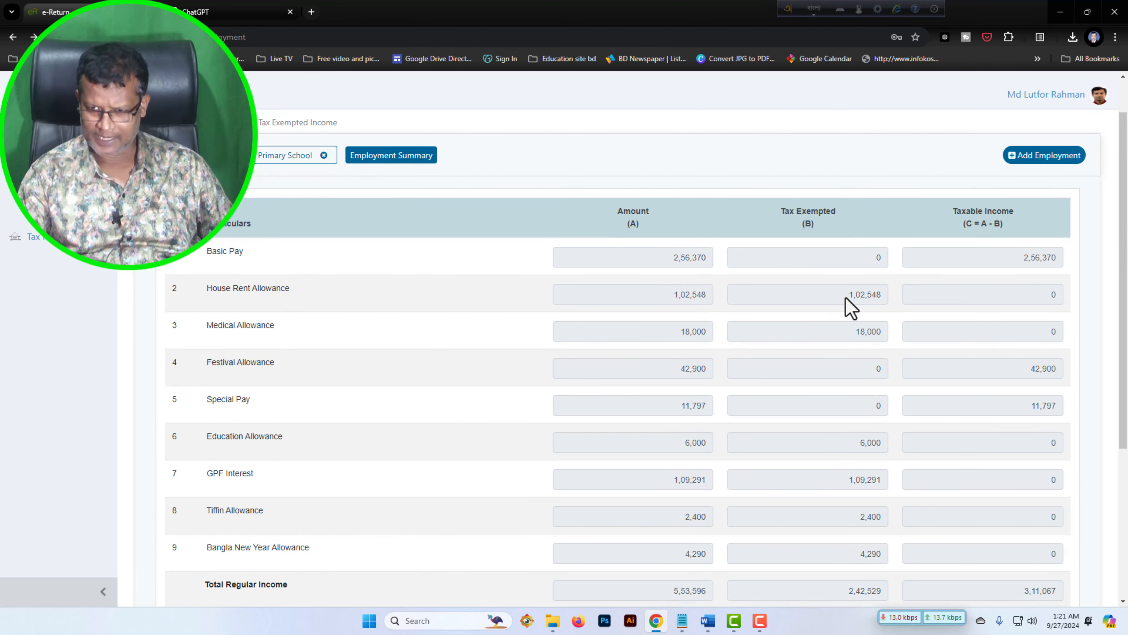
Highlight the tax exempted figures for house rent, medical, education, GPF interest, tiffin and Bangla New Year allowance, and compare them with the exempted total.
left_click(844, 293)
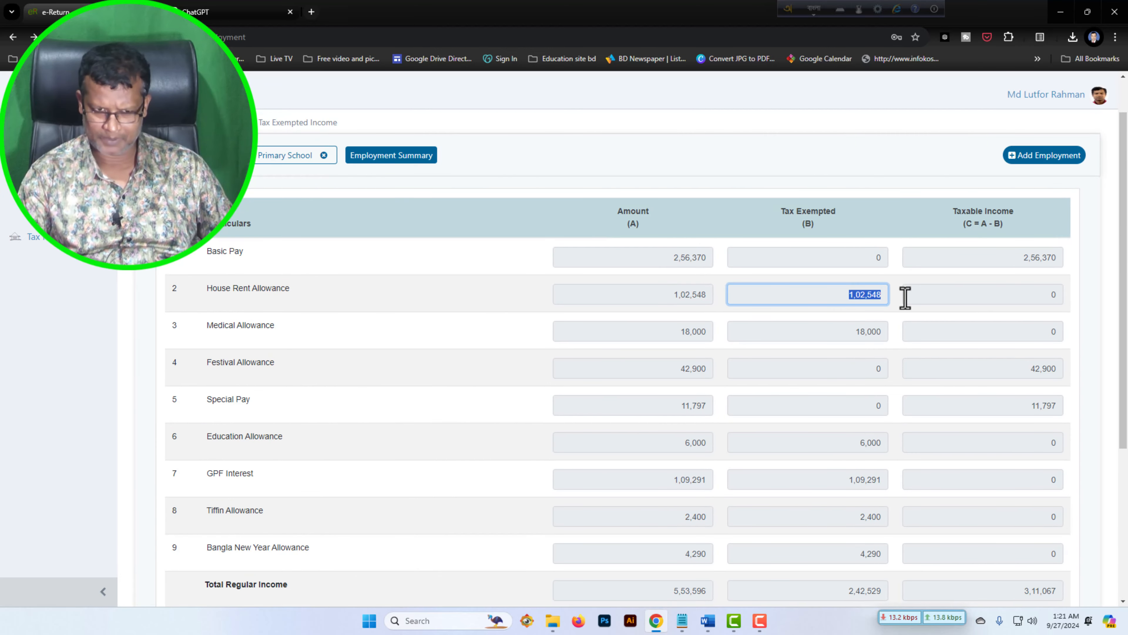
left_click(855, 333)
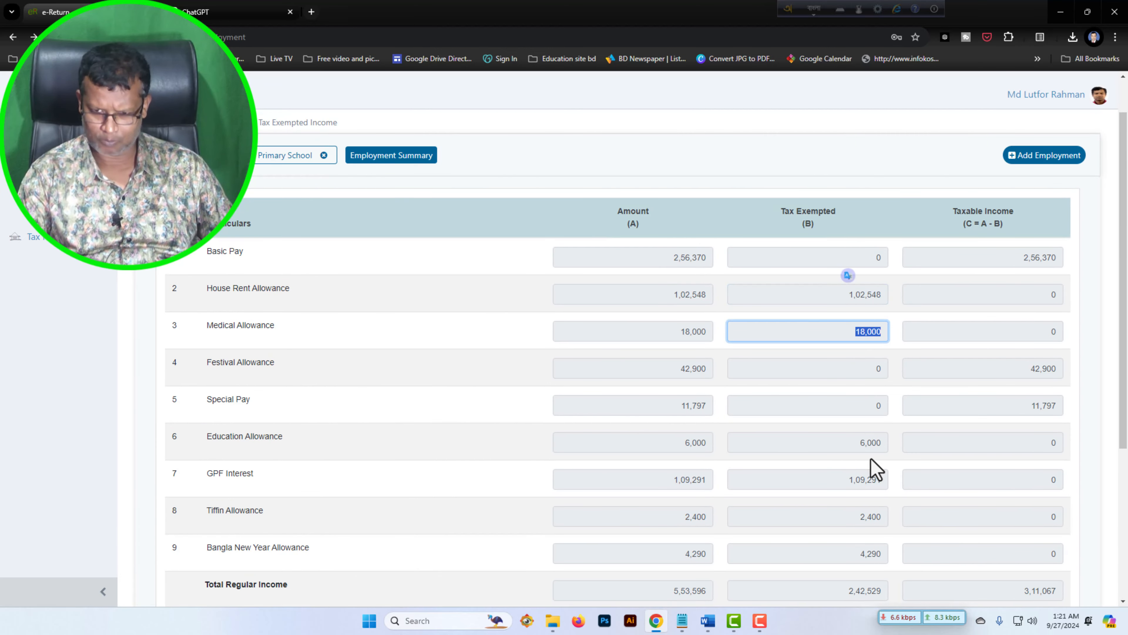
left_click(852, 445)
scroll(901, 445, "down", 1)
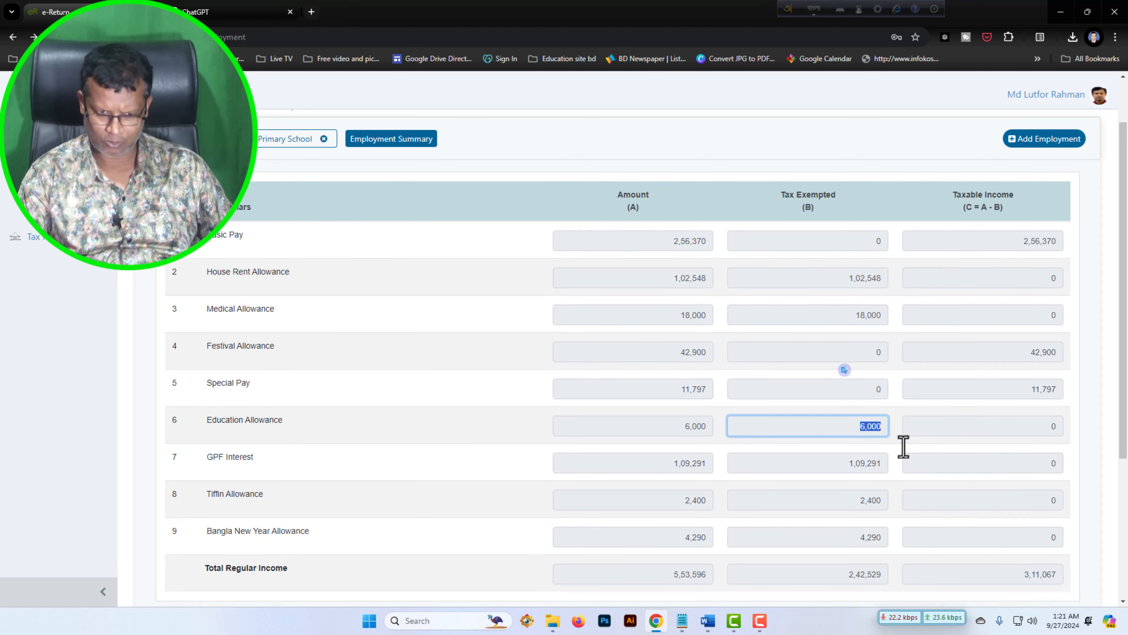
left_click(845, 424)
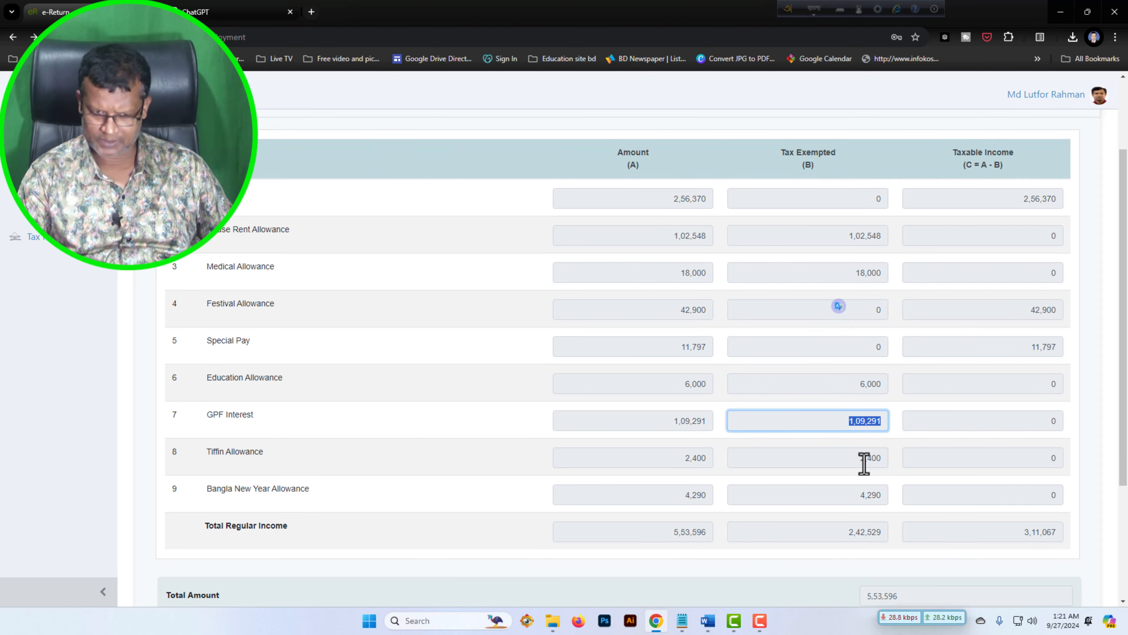
left_click(848, 455)
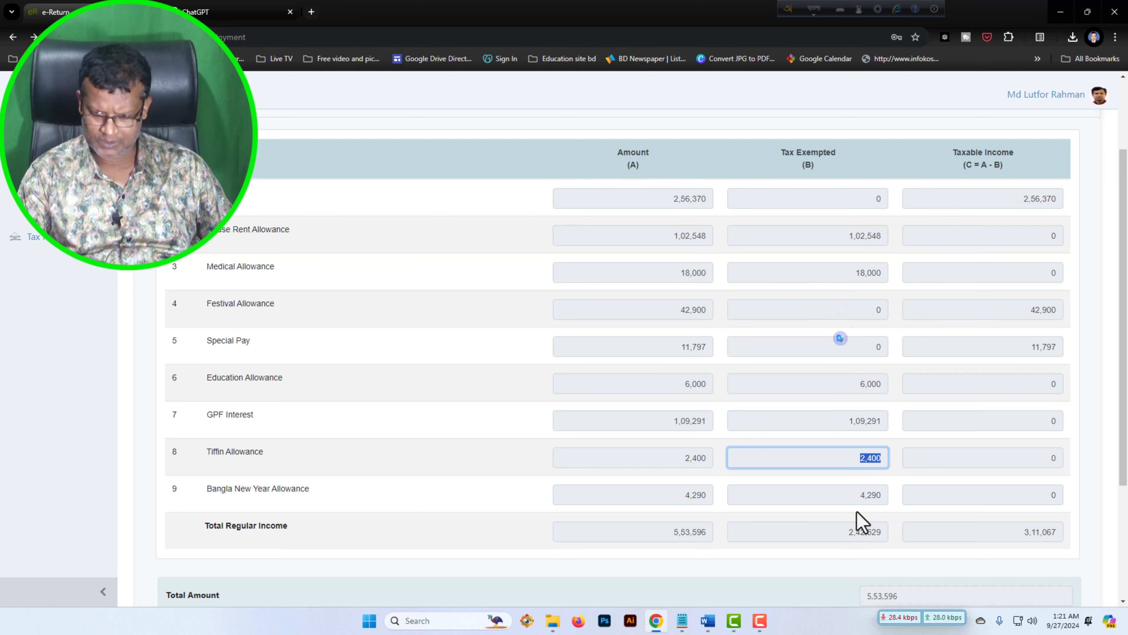
left_click(857, 500)
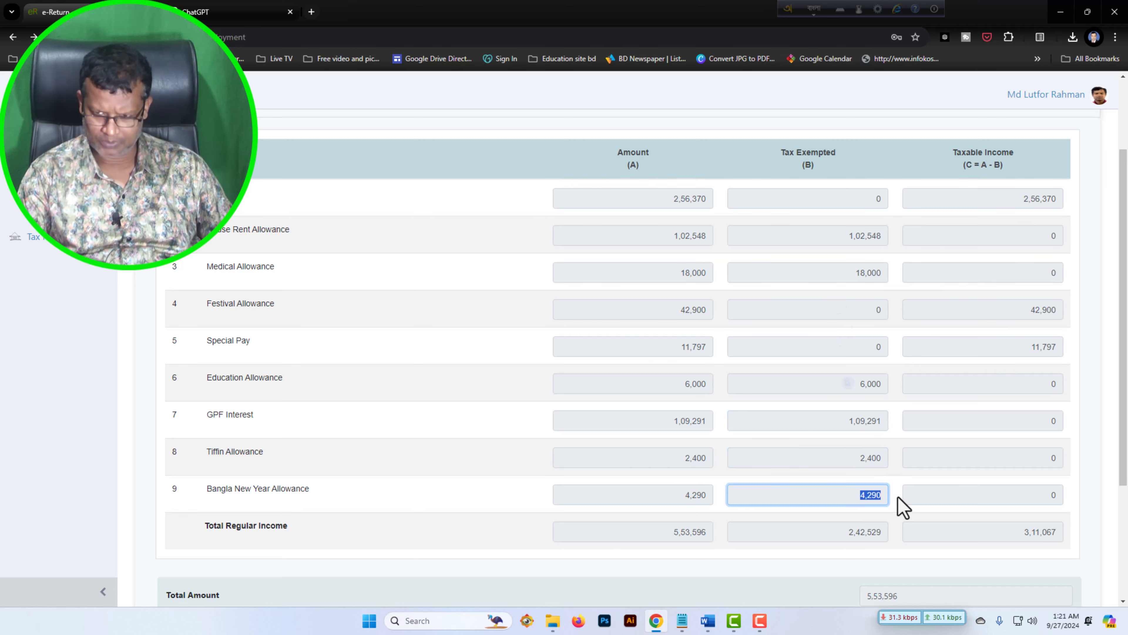
scroll(899, 504, "down", 2)
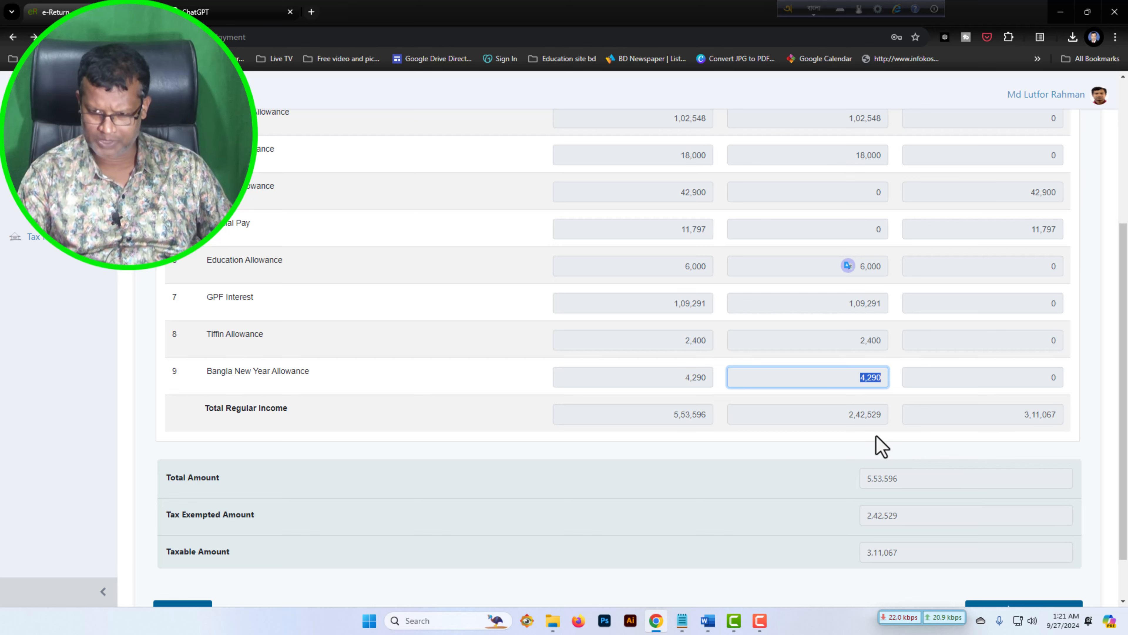
scroll(884, 427, "up", 2)
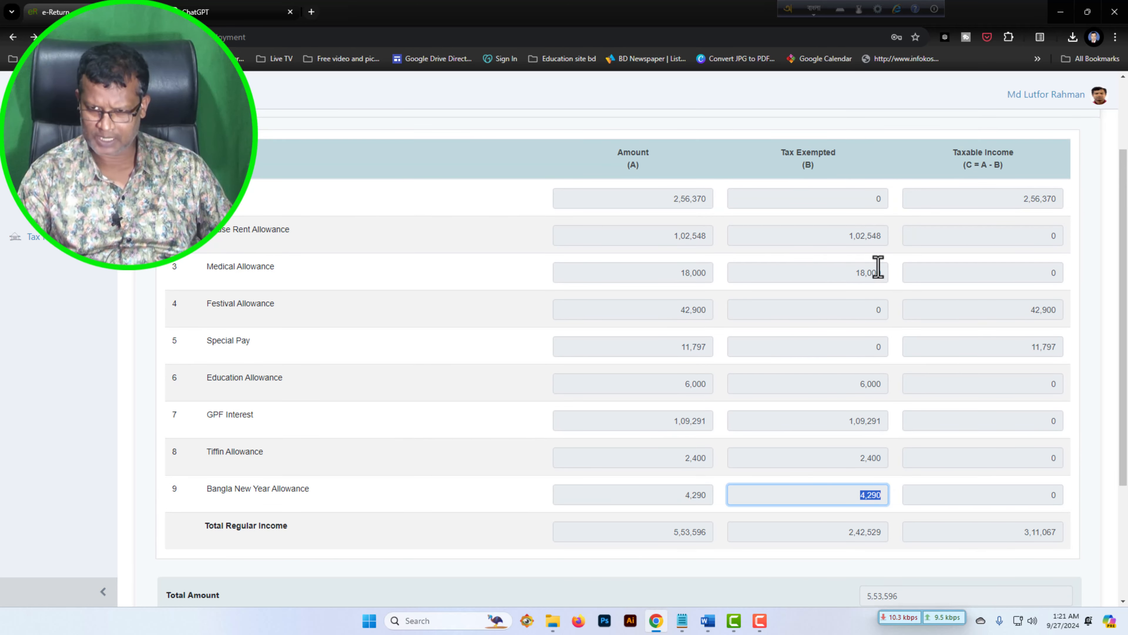
scroll(894, 479, "down", 1)
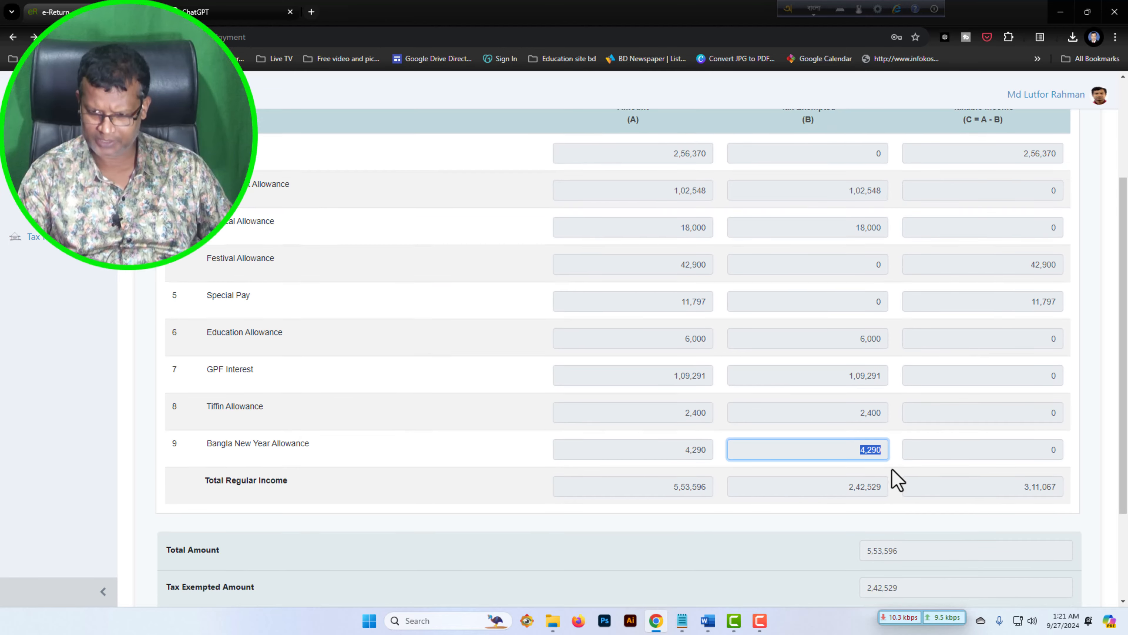
scroll(894, 472, "up", 2)
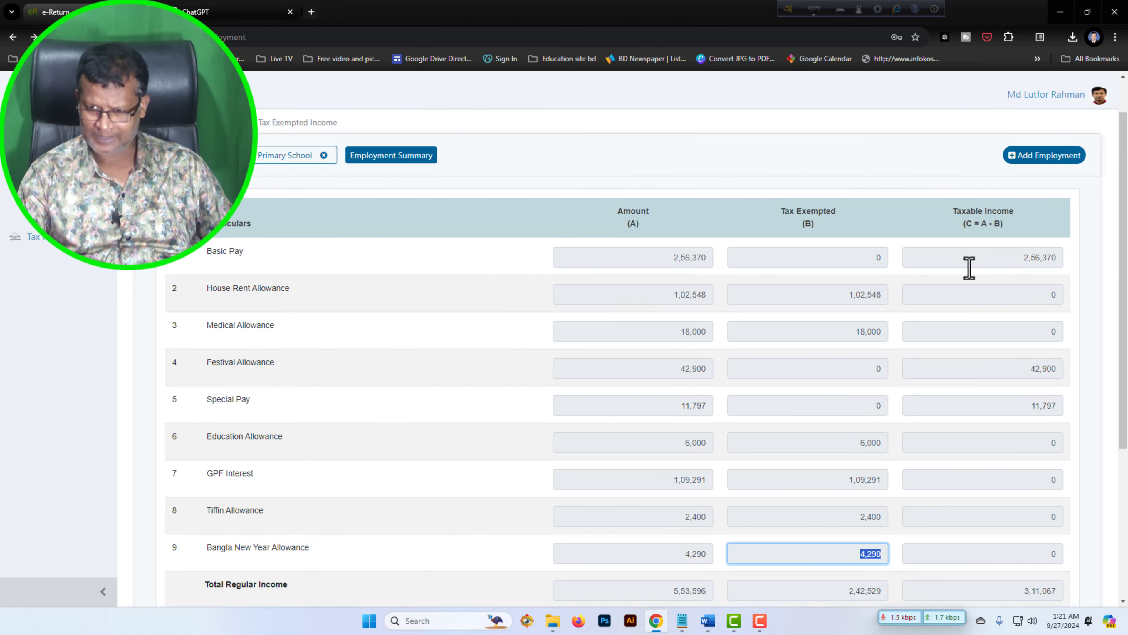
Highlight the taxable income figures of Basic Pay, Festival Allowance and Special Pay, and check them against the taxable total.
left_click_drag(1017, 260, 1058, 261)
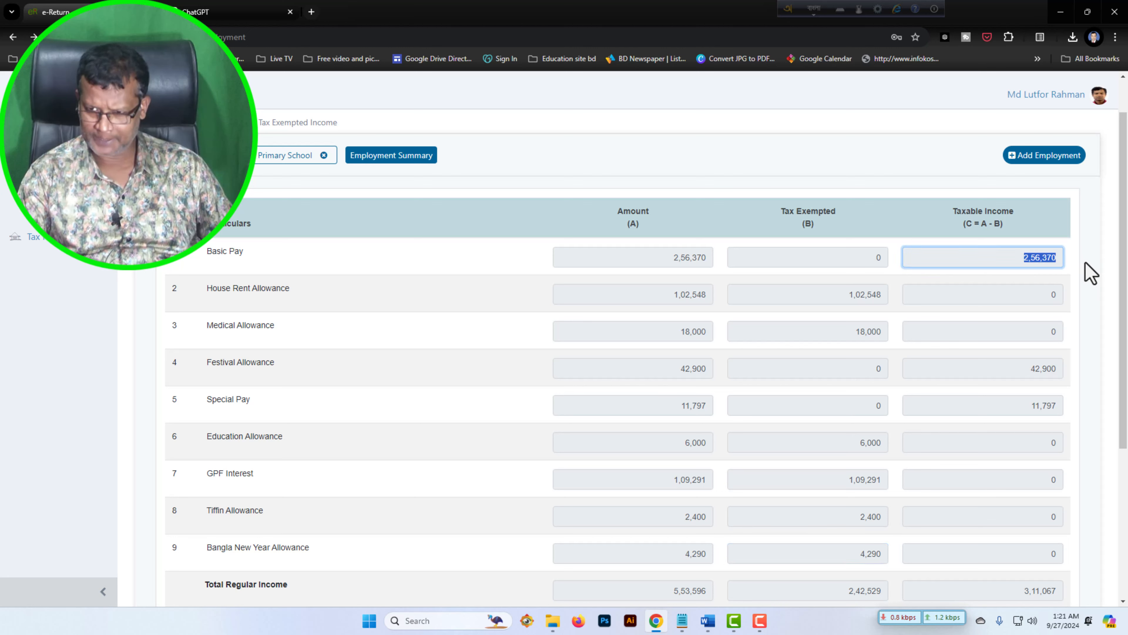
left_click(1029, 372)
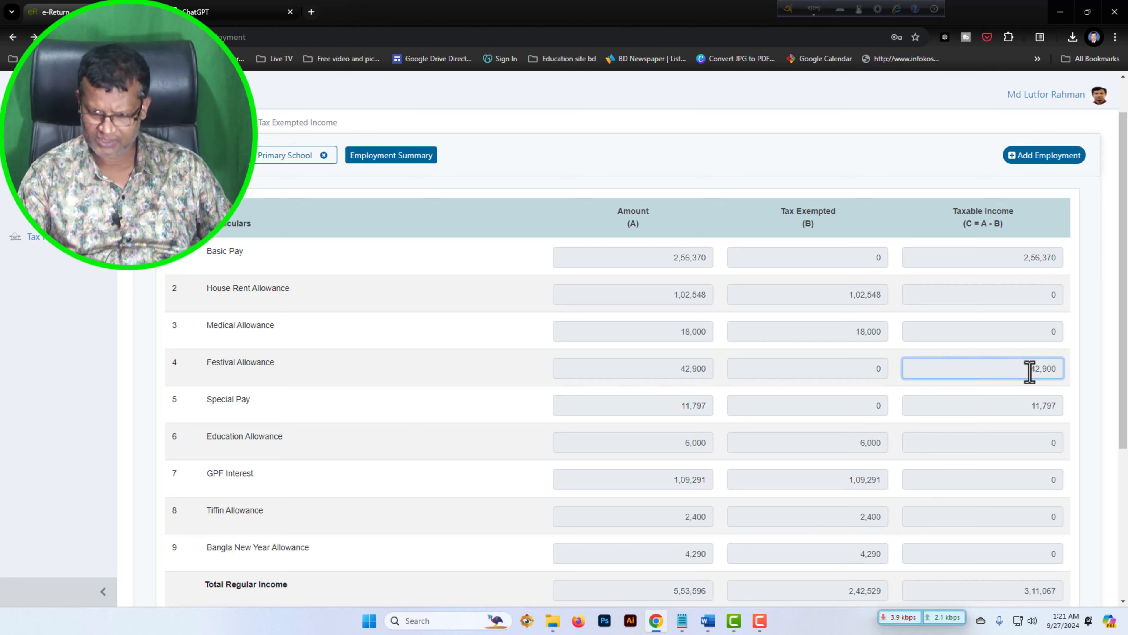
left_click_drag(1028, 405, 1075, 419)
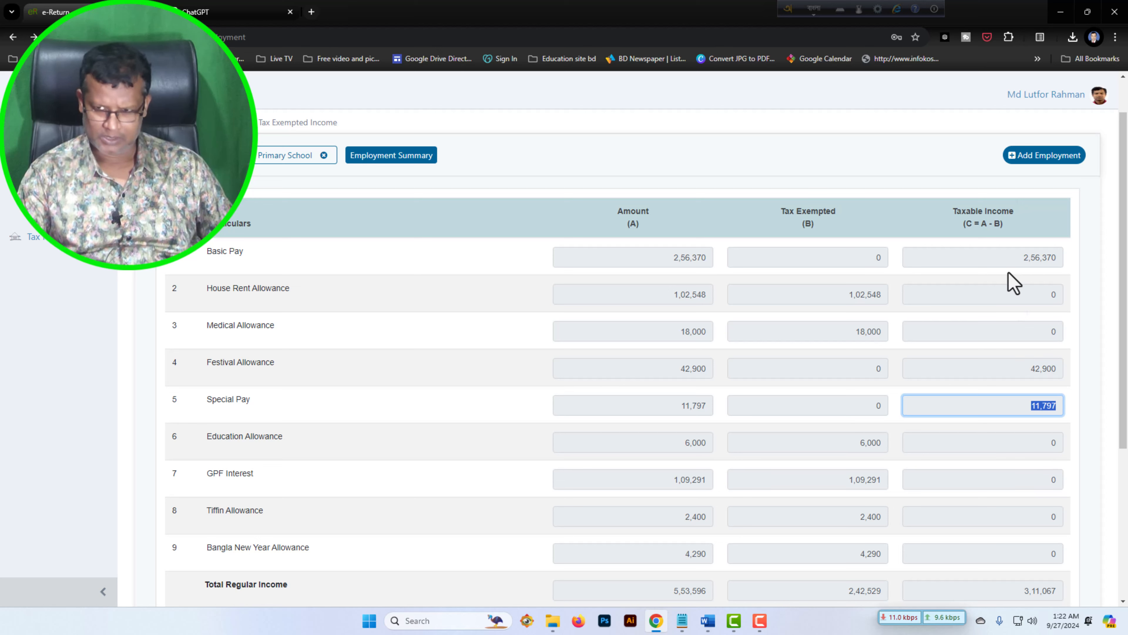
left_click_drag(1019, 260, 1075, 273)
left_click_drag(1026, 370, 1067, 415)
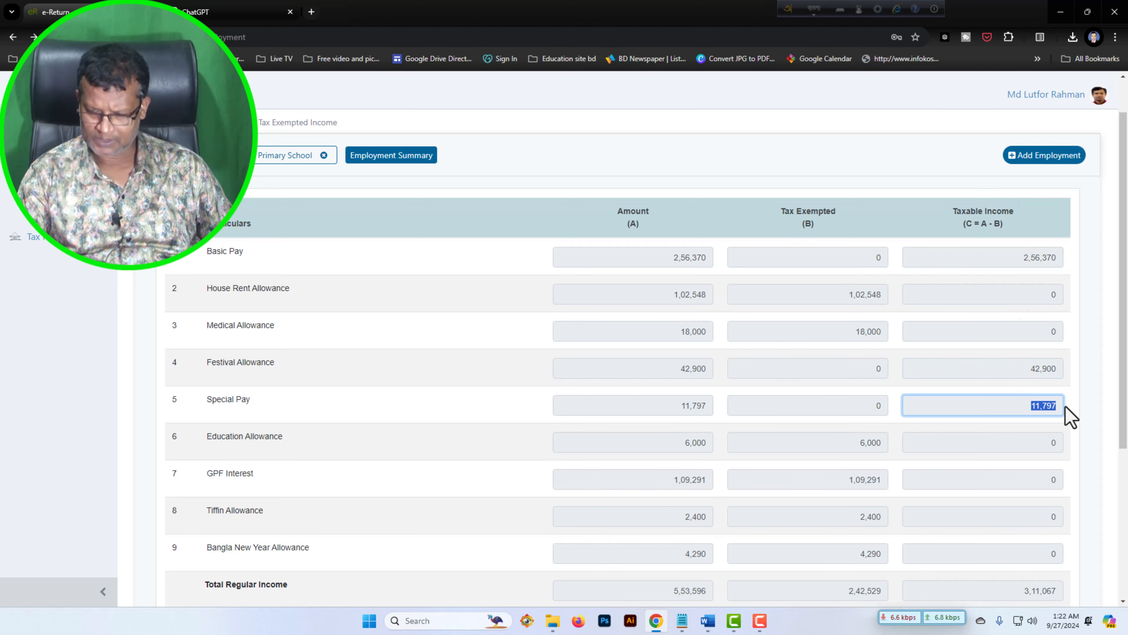
scroll(1061, 409, "down", 2)
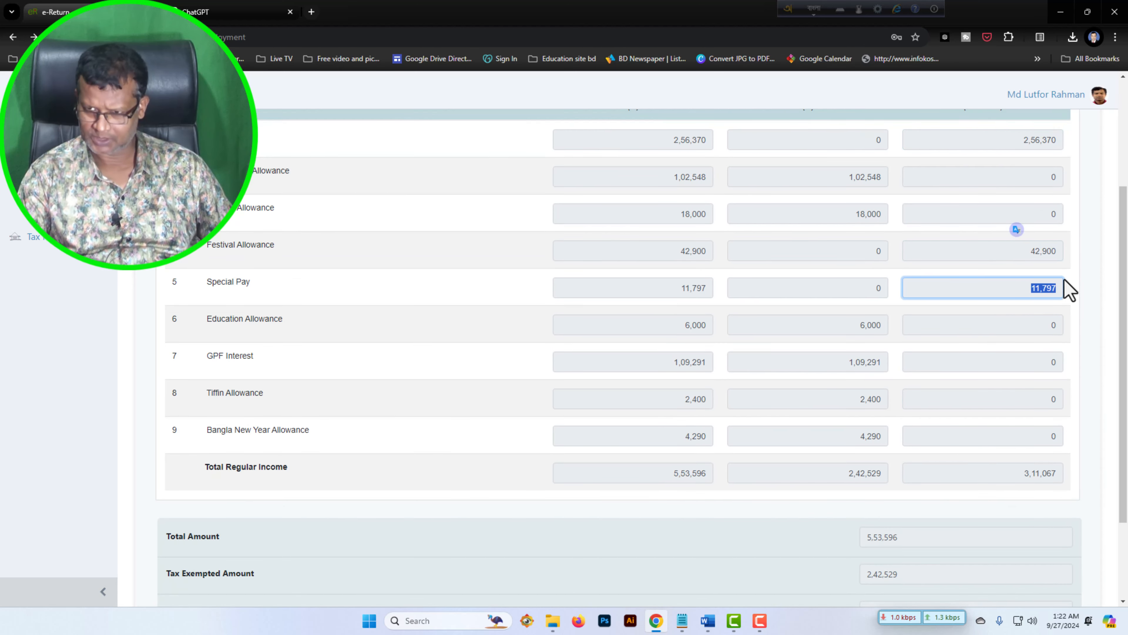
scroll(1068, 291, "up", 2)
scroll(1061, 312, "down", 2)
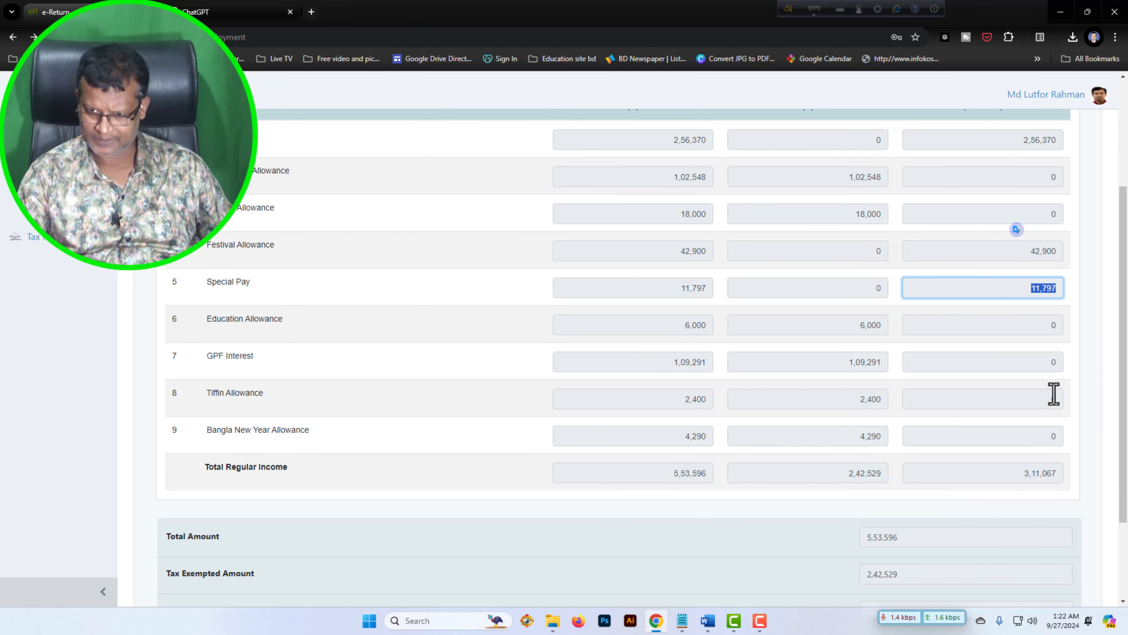
Highlight the Total Regular Income figure in the Amount column and compare it with the item amounts and the Total Amount.
scroll(1054, 393, "down", 2)
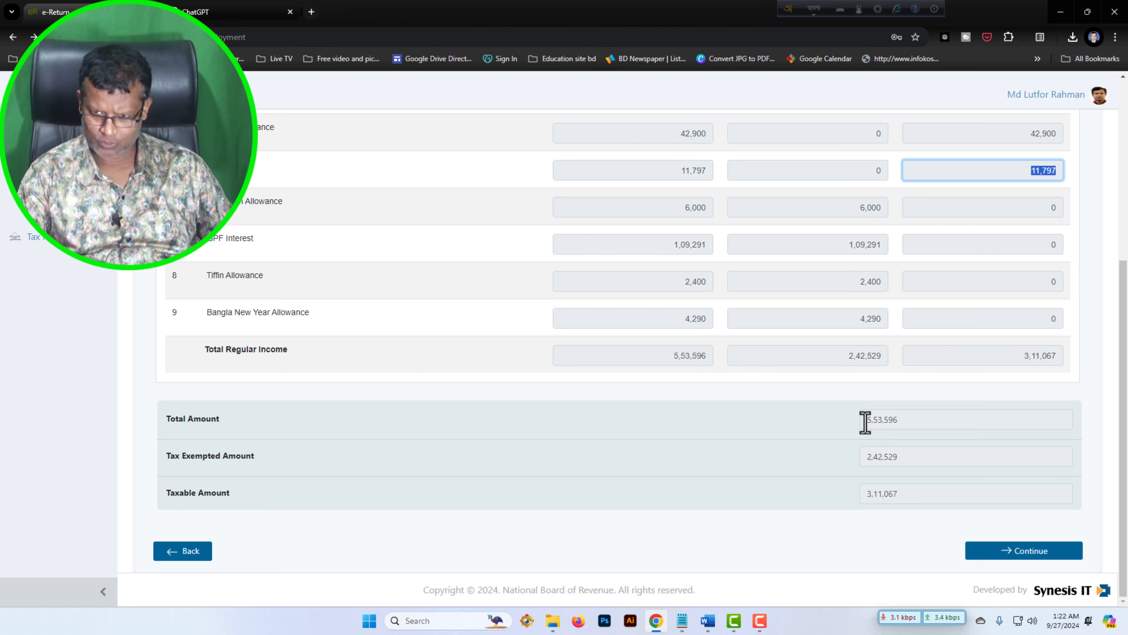
left_click(674, 356)
left_click_drag(674, 356, 712, 358)
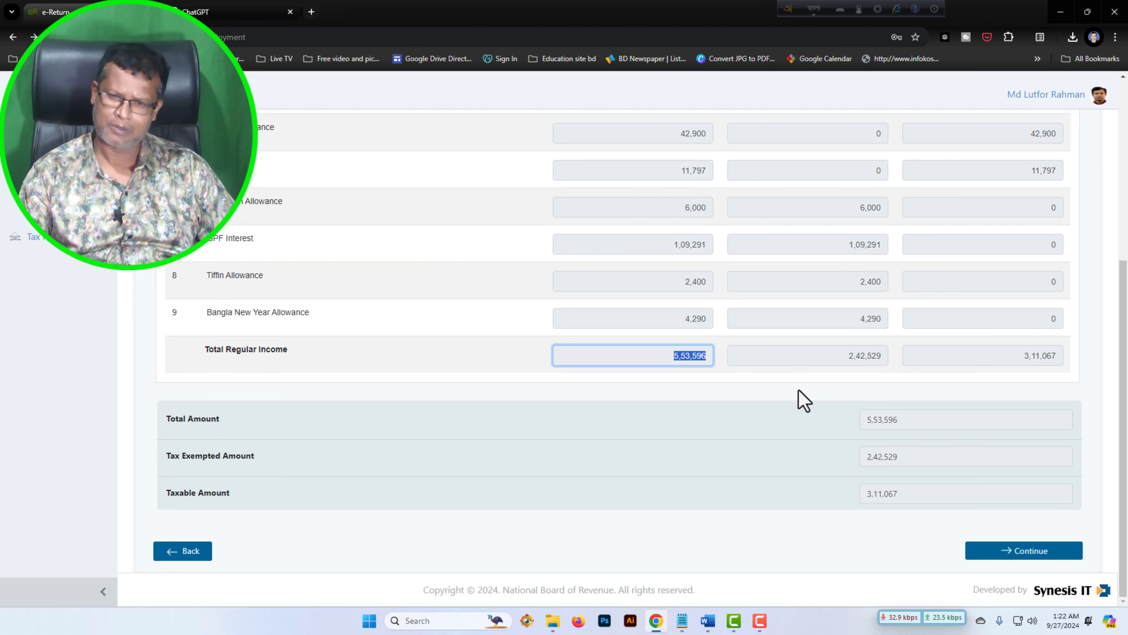
scroll(795, 402, "up", 2)
scroll(756, 402, "down", 2)
left_click_drag(675, 357, 711, 358)
left_click(692, 358)
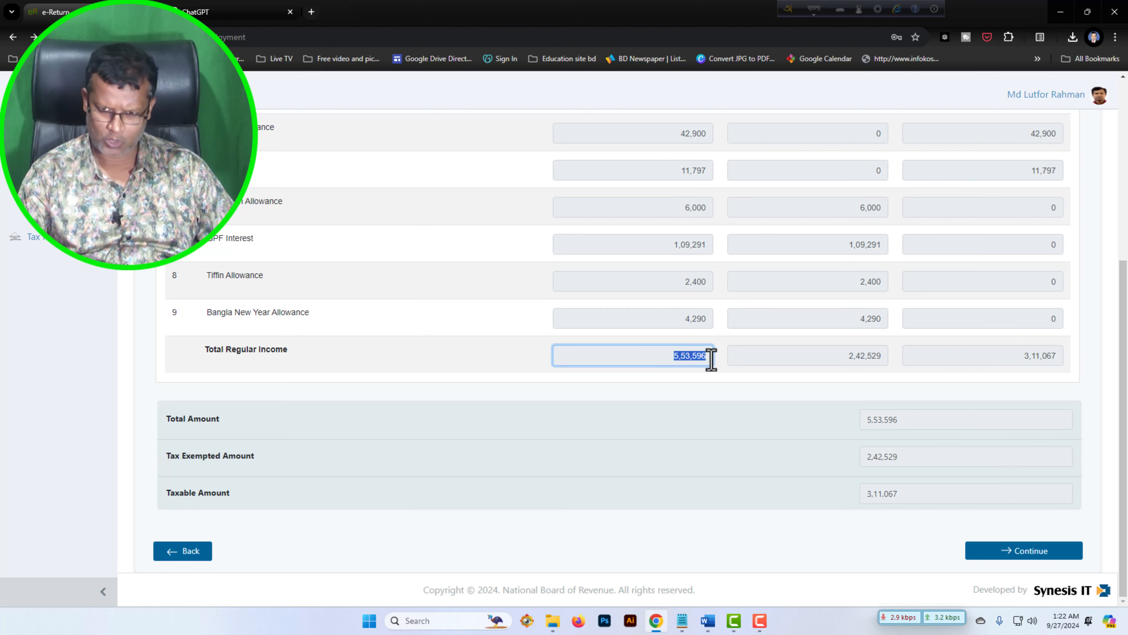
scroll(711, 358, "up", 3)
scroll(710, 312, "down", 3)
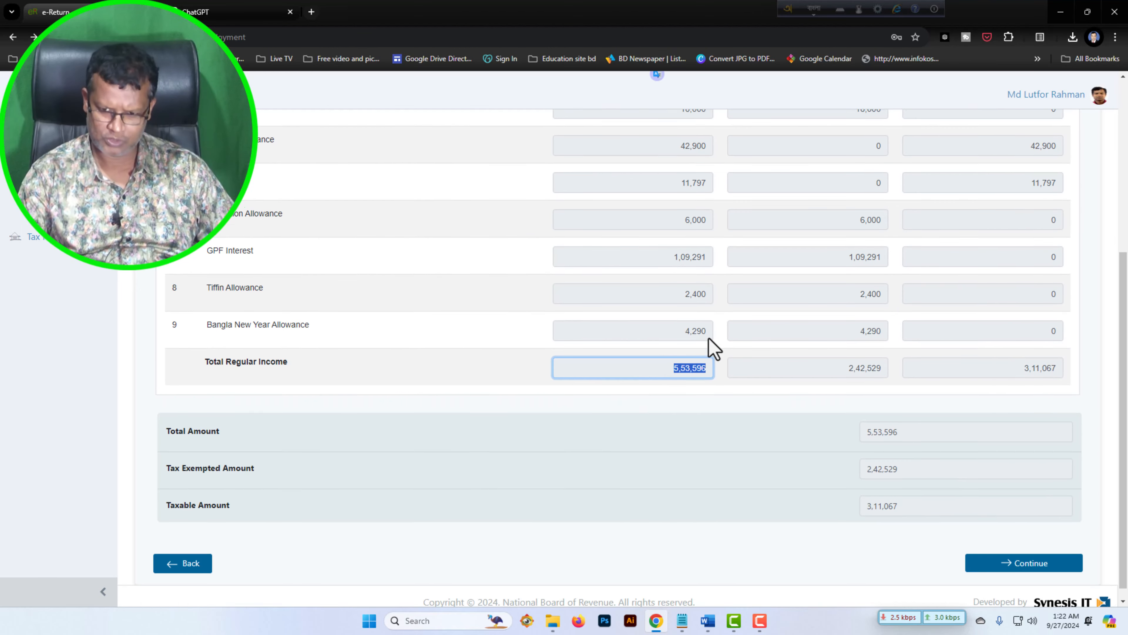
scroll(737, 405, "up", 1)
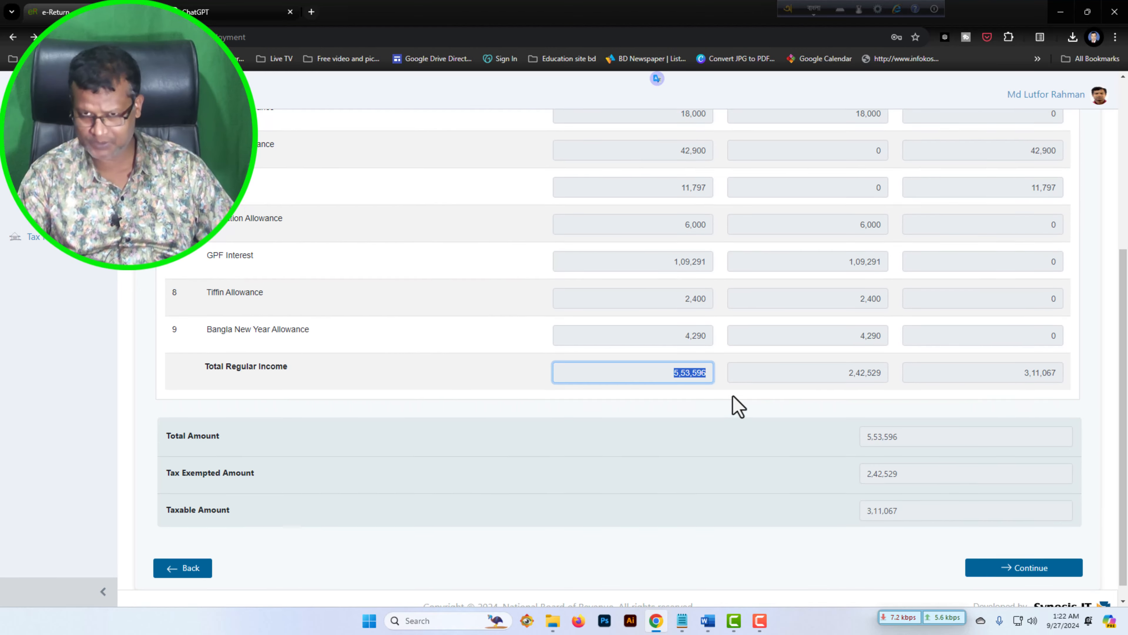
Review the whole Employment Summary again, from the salary items to the total, tax exempted and taxable amounts.
scroll(737, 405, "up", 6)
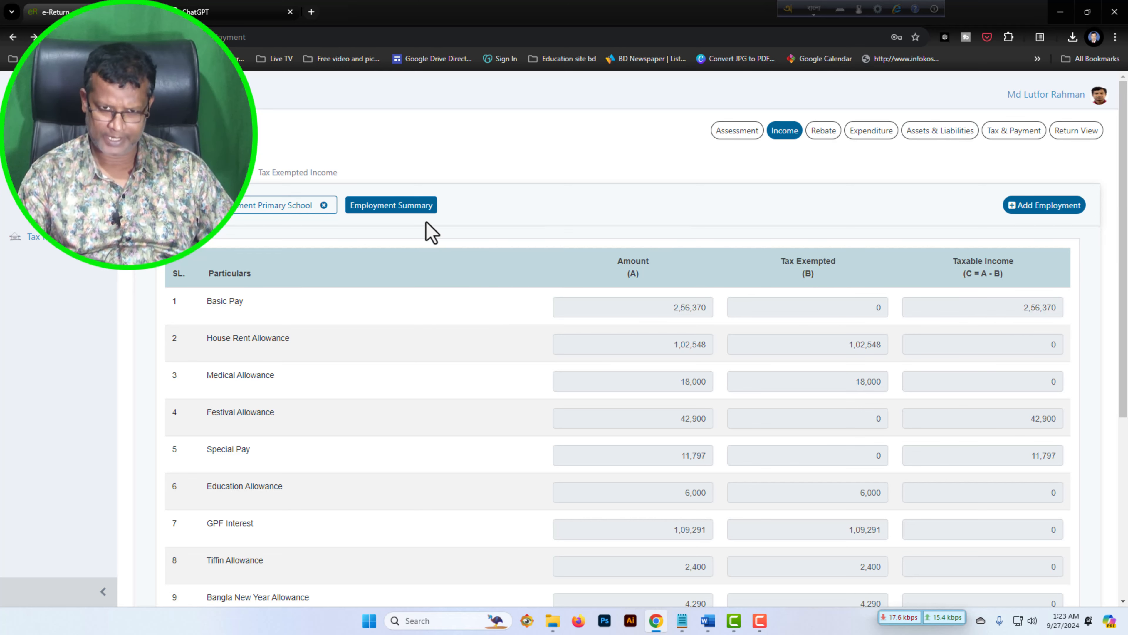
scroll(402, 210, "down", 2)
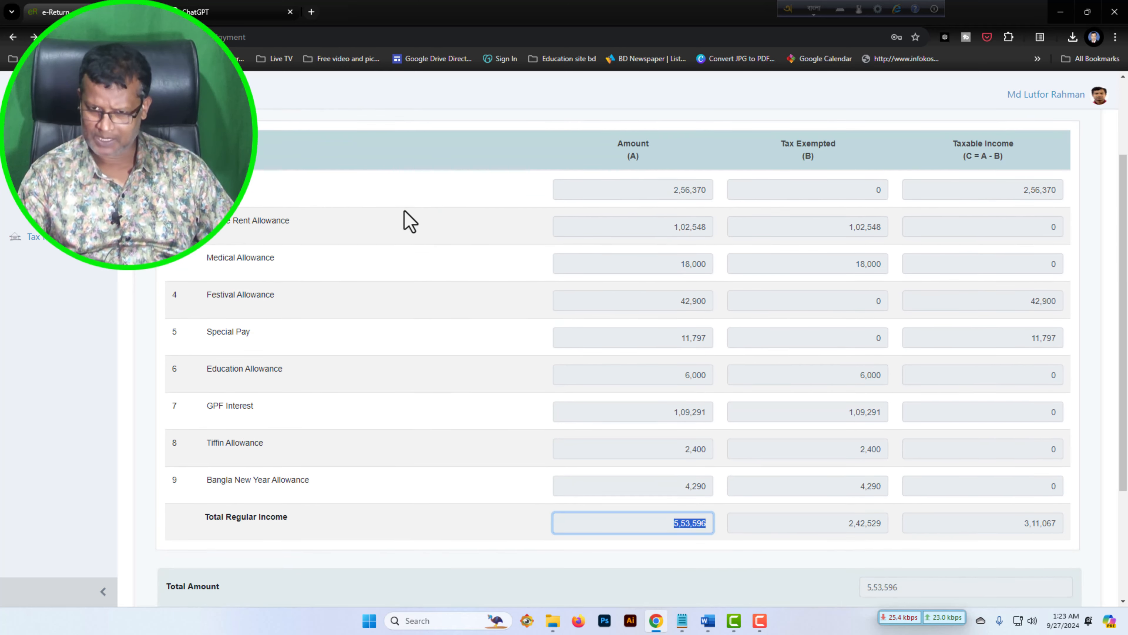
scroll(531, 252, "up", 2)
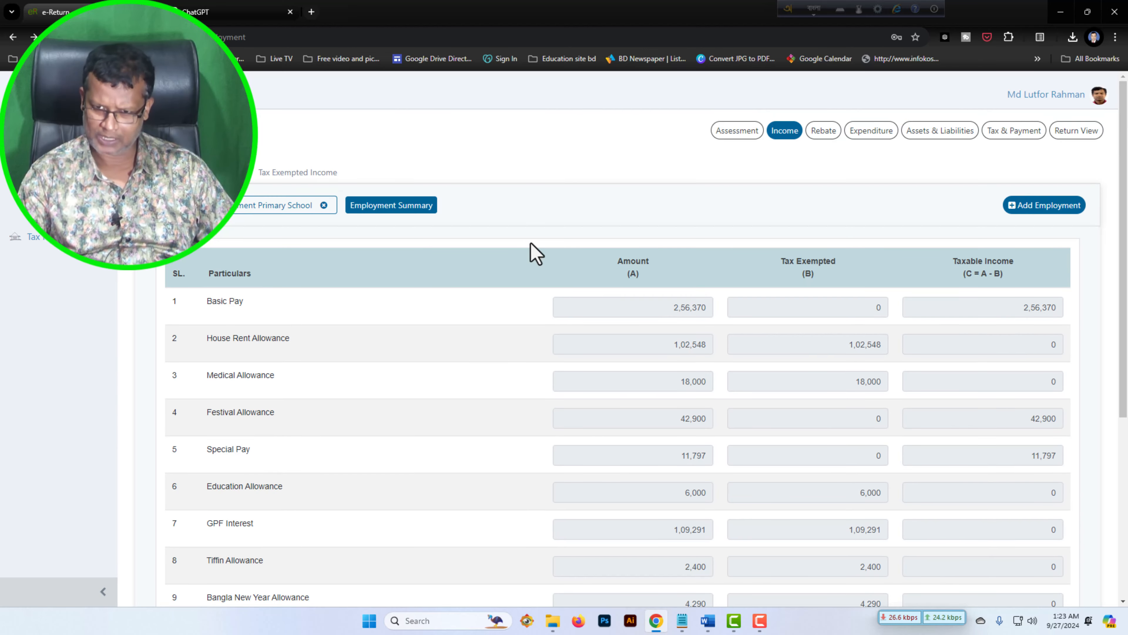
scroll(532, 252, "down", 1)
scroll(768, 243, "down", 1)
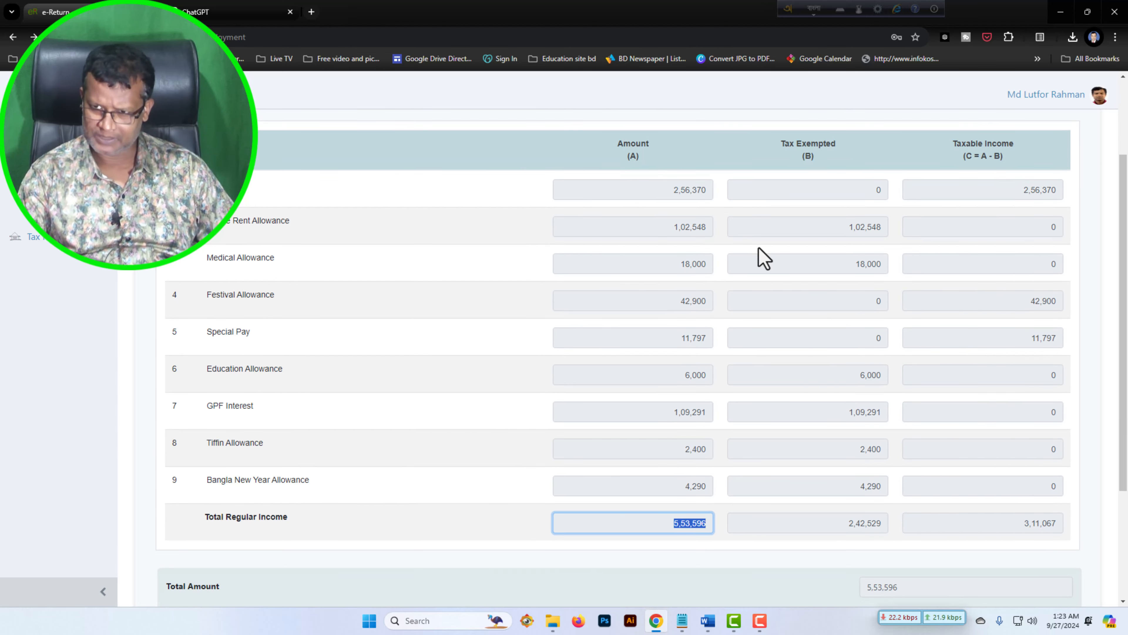
scroll(535, 293, "down", 2)
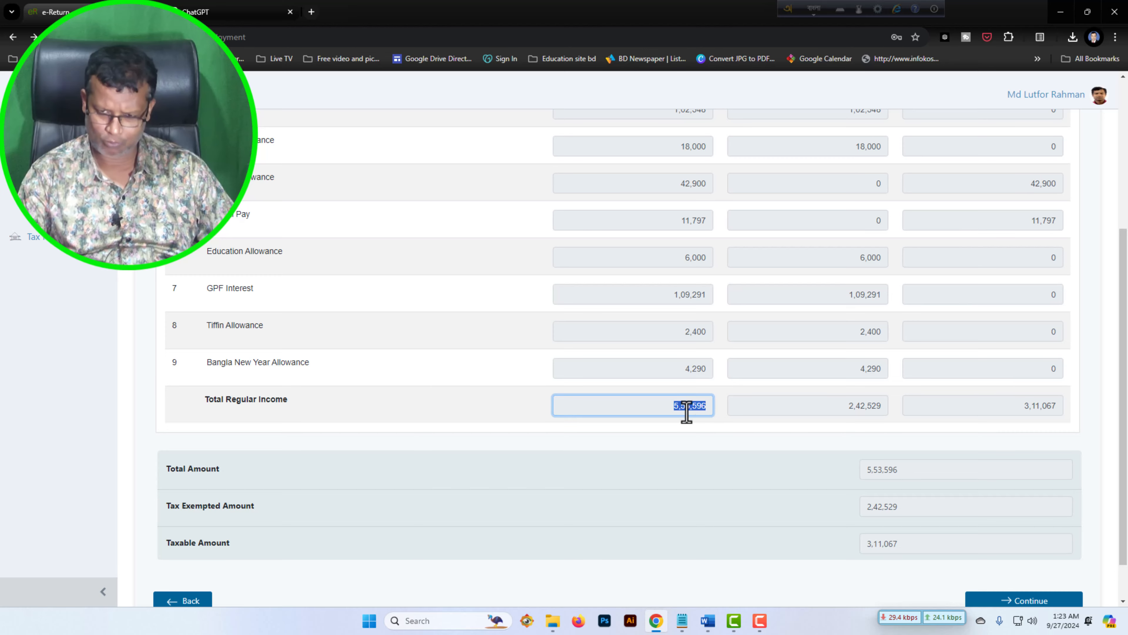
scroll(703, 410, "up", 4)
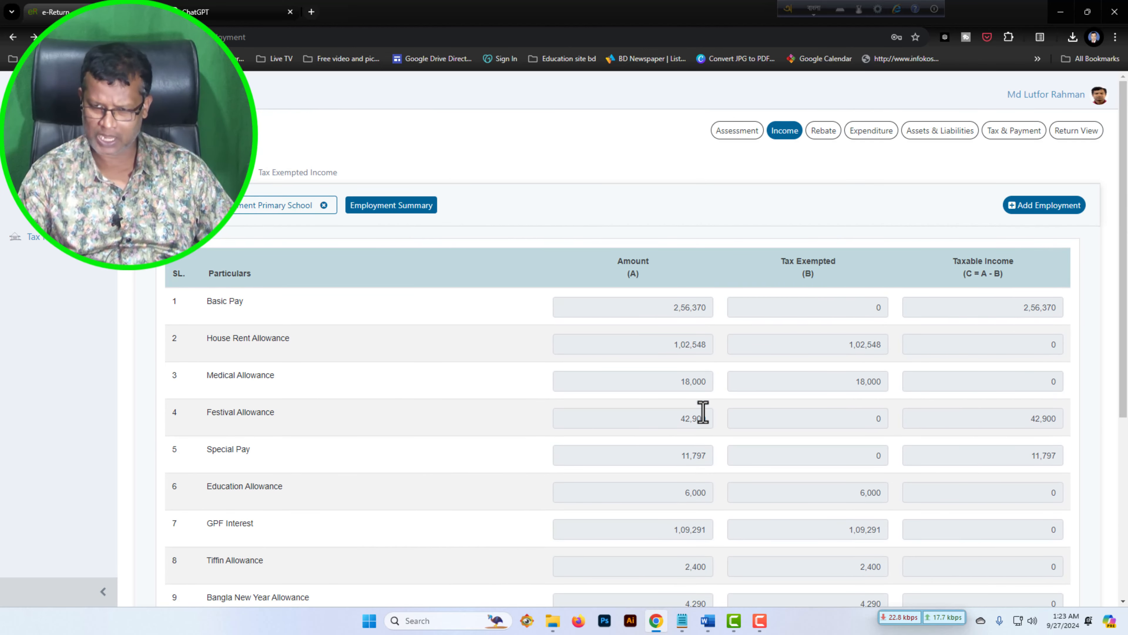
scroll(468, 321, "down", 1)
scroll(467, 321, "up", 1)
scroll(653, 349, "down", 3)
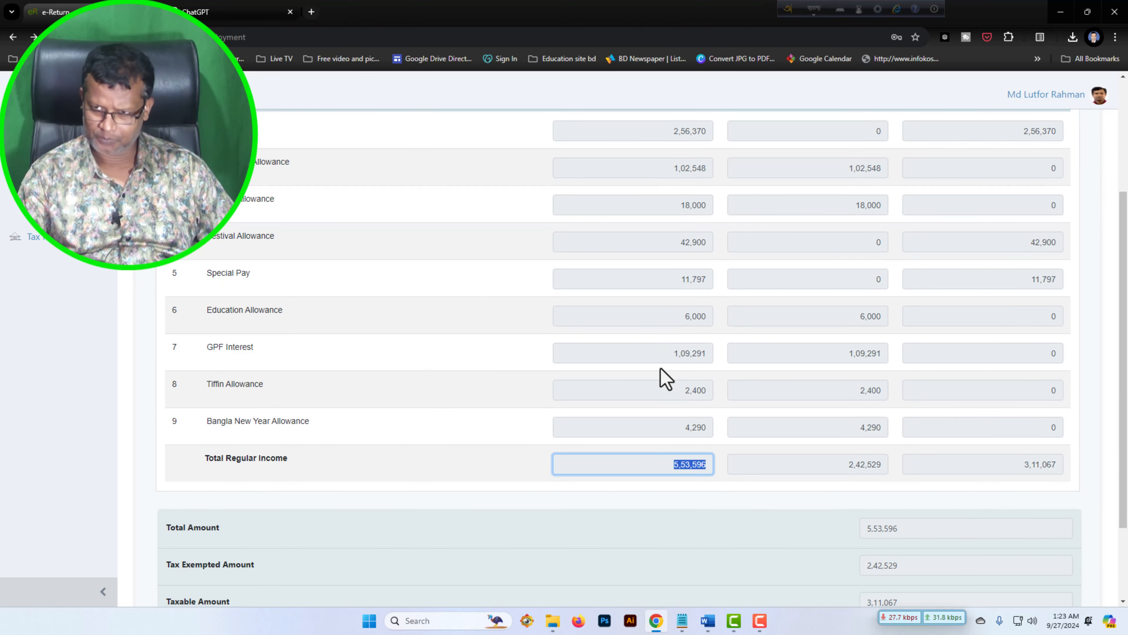
scroll(665, 378, "down", 2)
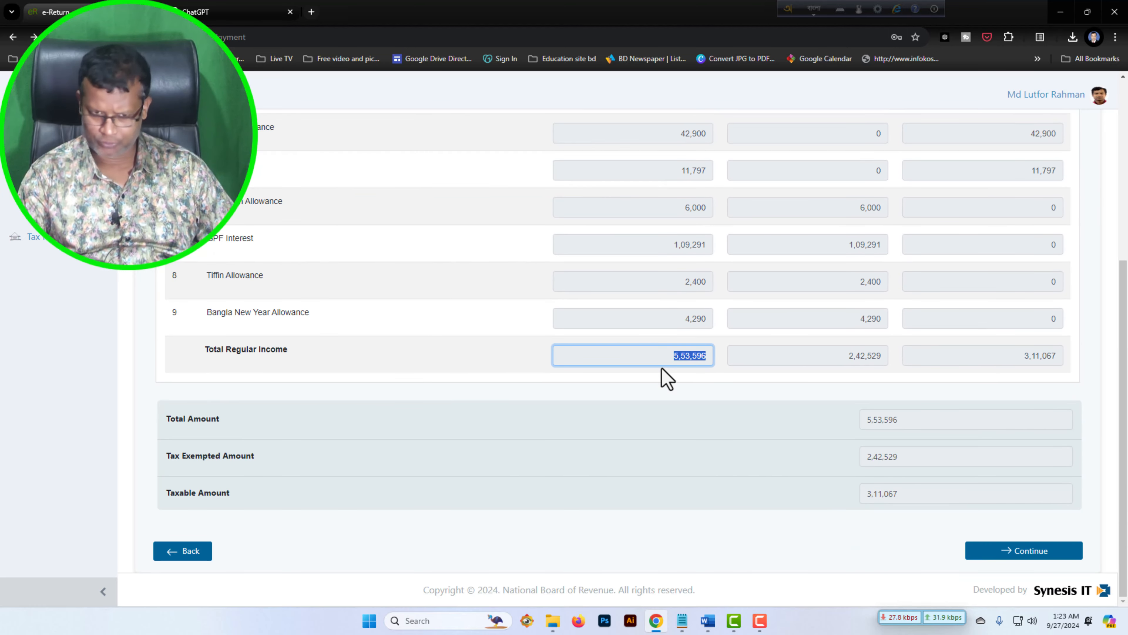
scroll(635, 429, "up", 2)
scroll(1067, 571, "down", 3)
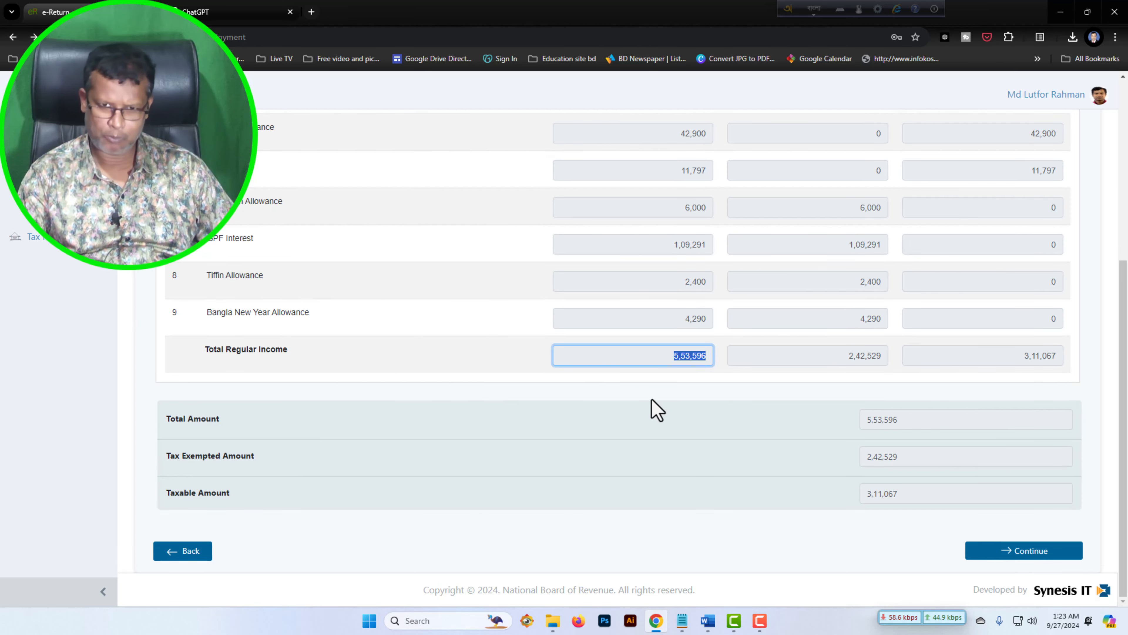
scroll(653, 409, "up", 5)
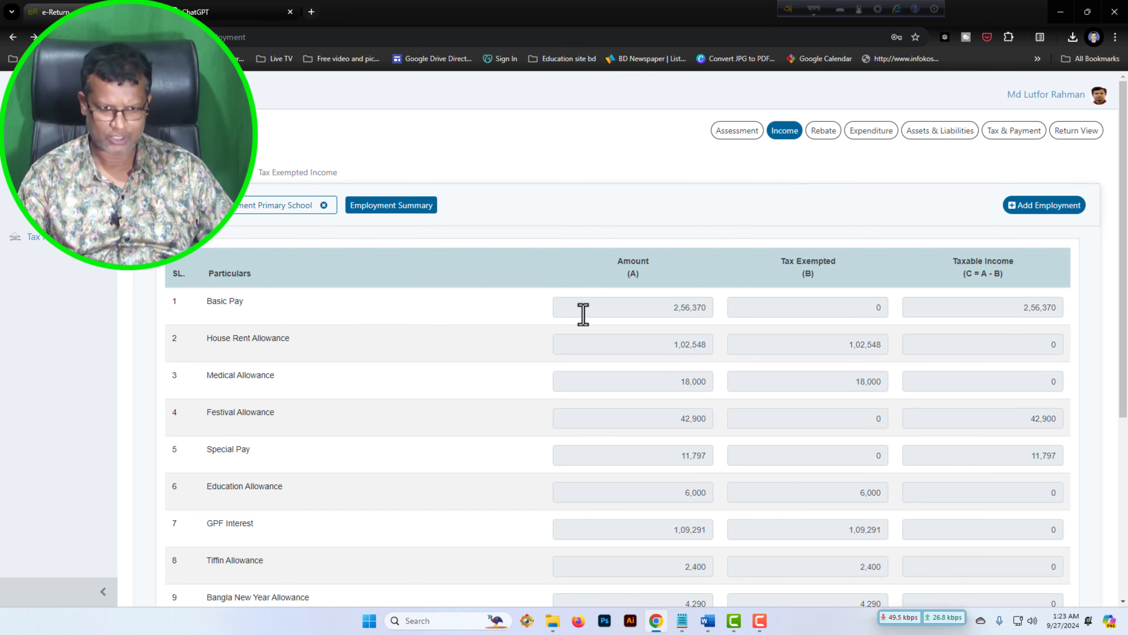
scroll(688, 346, "down", 4)
scroll(688, 346, "down", 1)
scroll(782, 320, "up", 4)
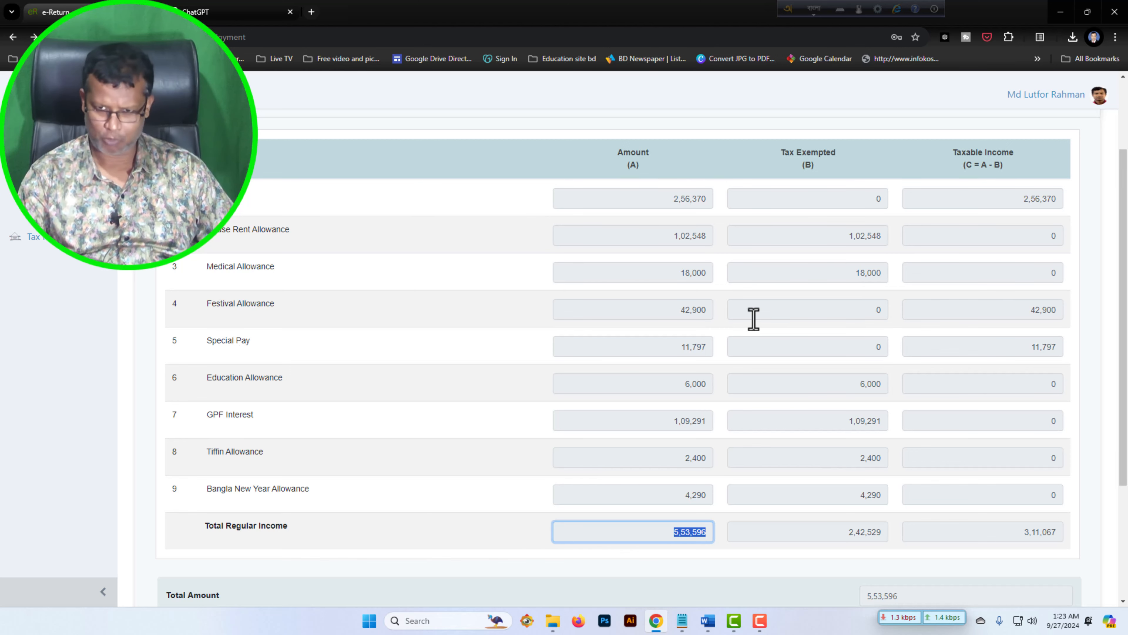
scroll(391, 315, "up", 2)
scroll(464, 368, "down", 1)
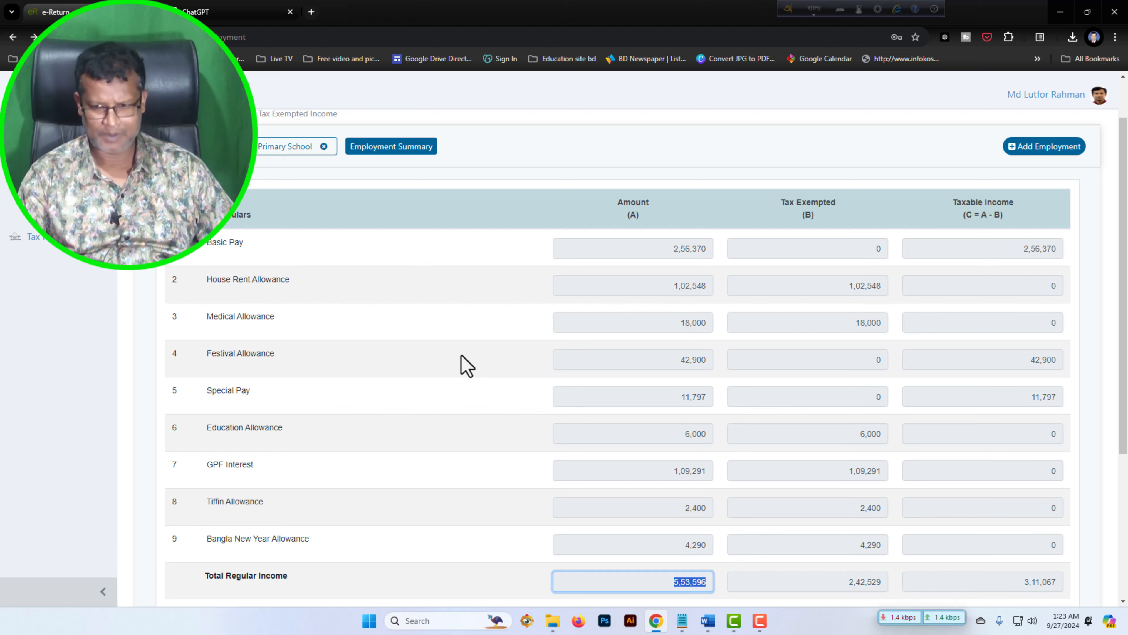
scroll(927, 351, "down", 5)
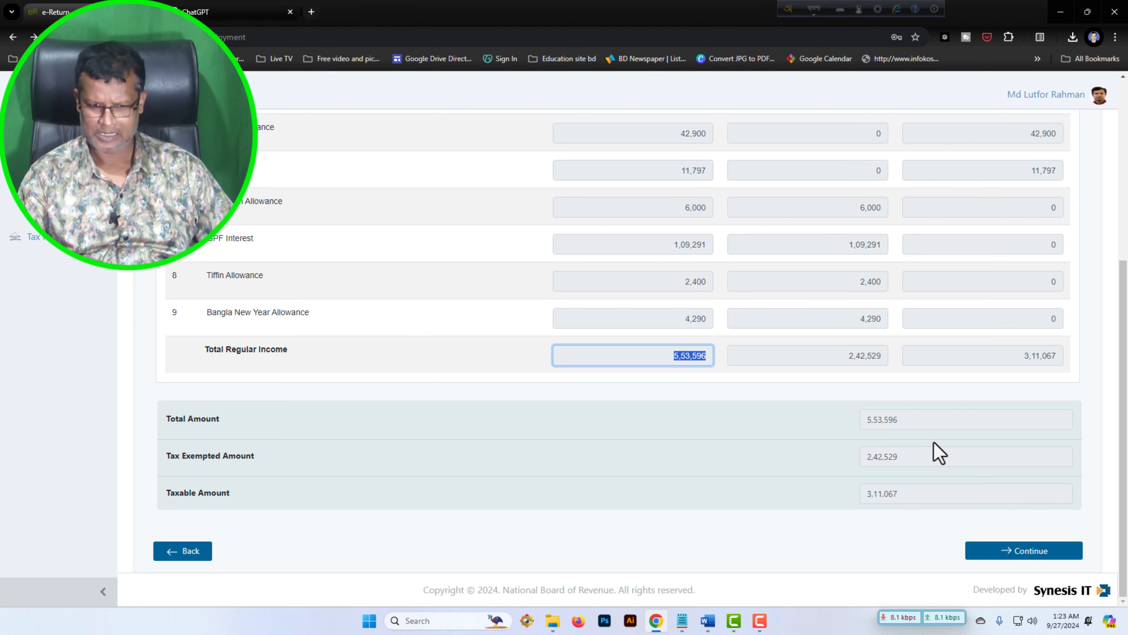
scroll(826, 429, "up", 6)
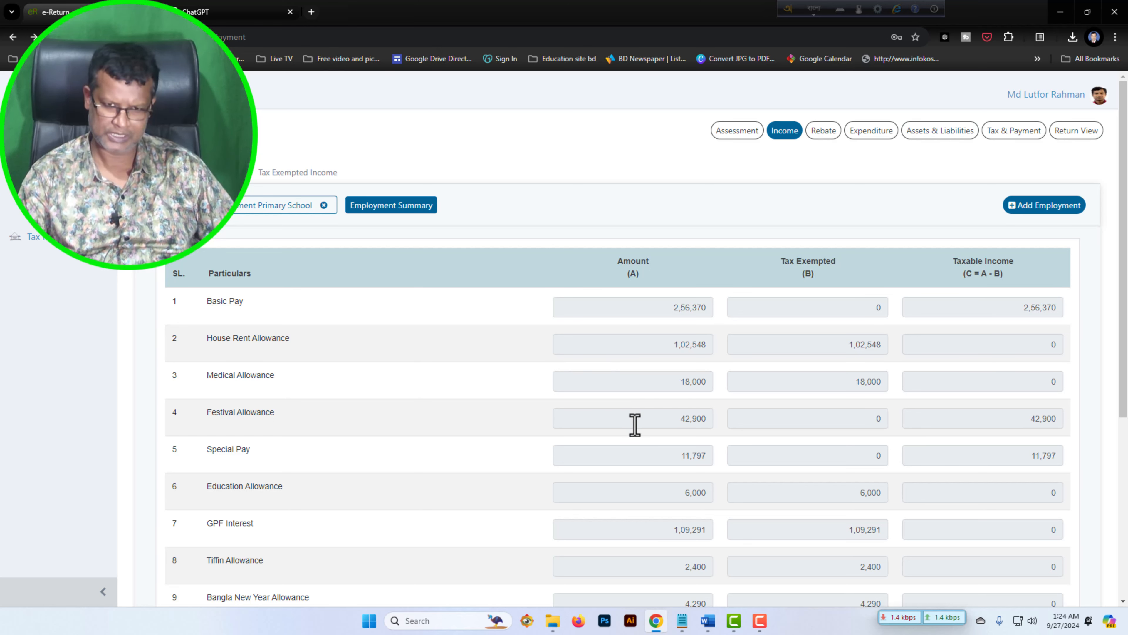
scroll(629, 373, "down", 1)
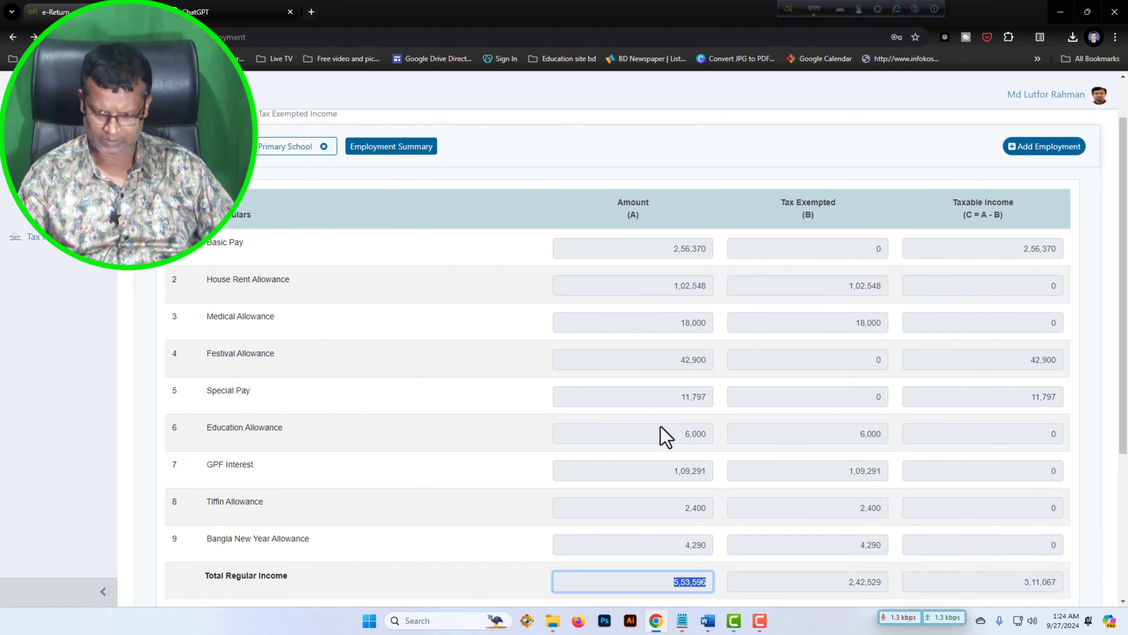